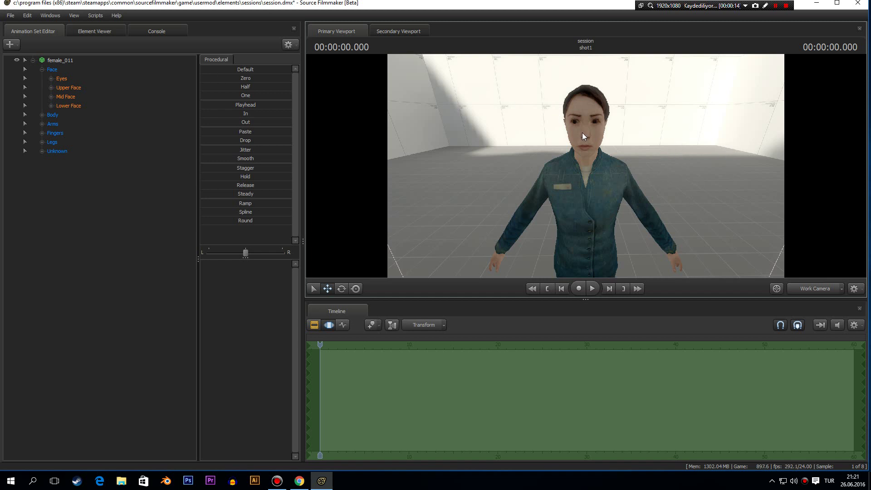
# Select female_011 and run the console command r_eyesize 30 to resize the character's eyes
pyautogui.click(54, 59)
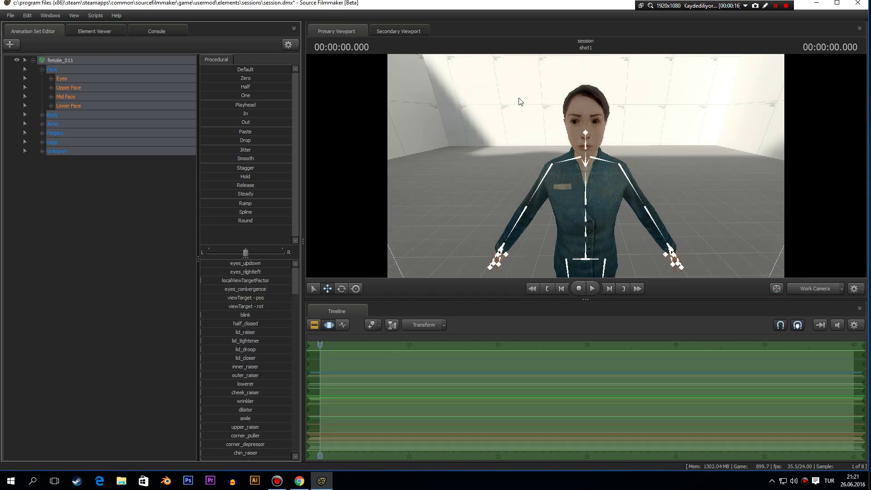
pyautogui.click(171, 30)
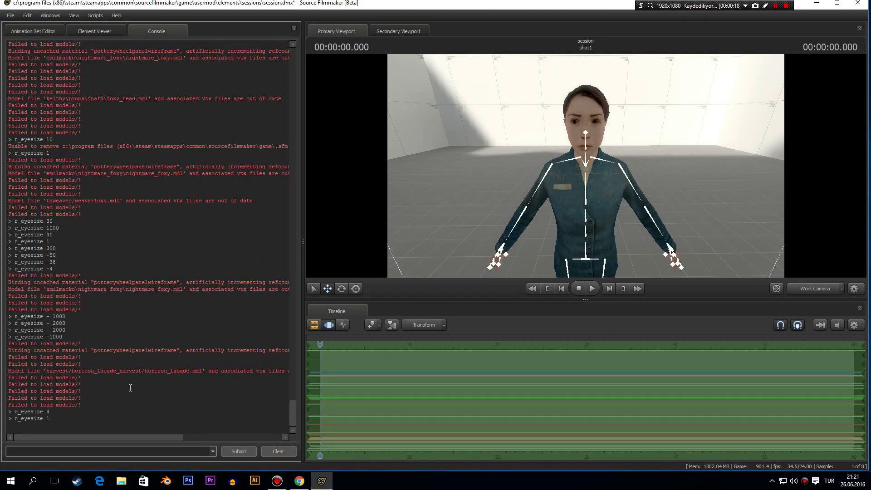
pyautogui.write('r_')
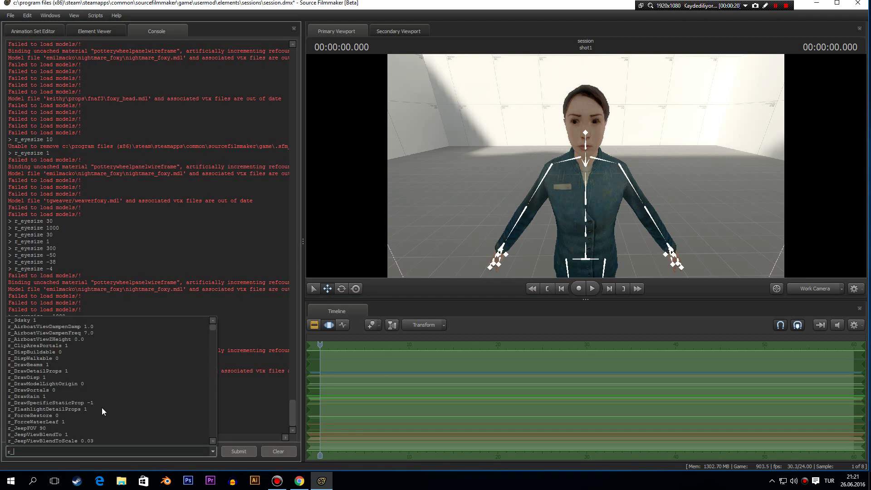
pyautogui.write('size')
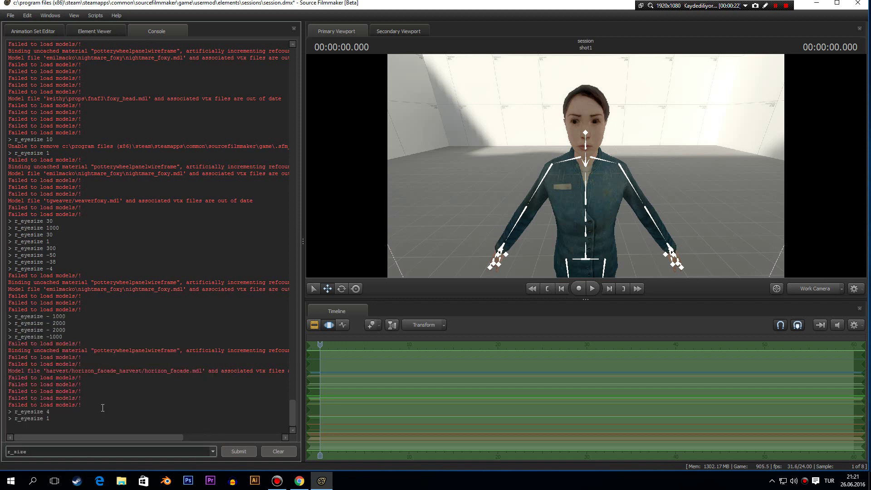
pyautogui.press('BackSpace')
pyautogui.press('BackSpace')
pyautogui.press('BackSpace')
pyautogui.press('BackSpace')
pyautogui.write('eye')
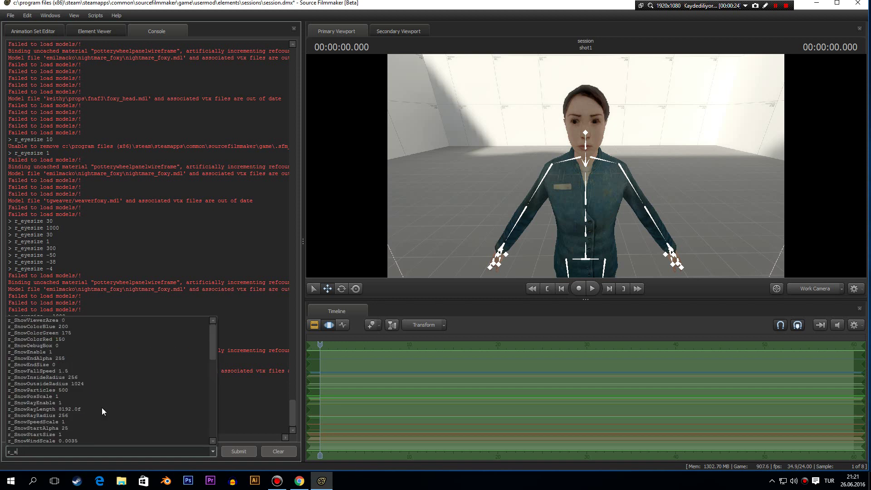
pyautogui.write('size ')
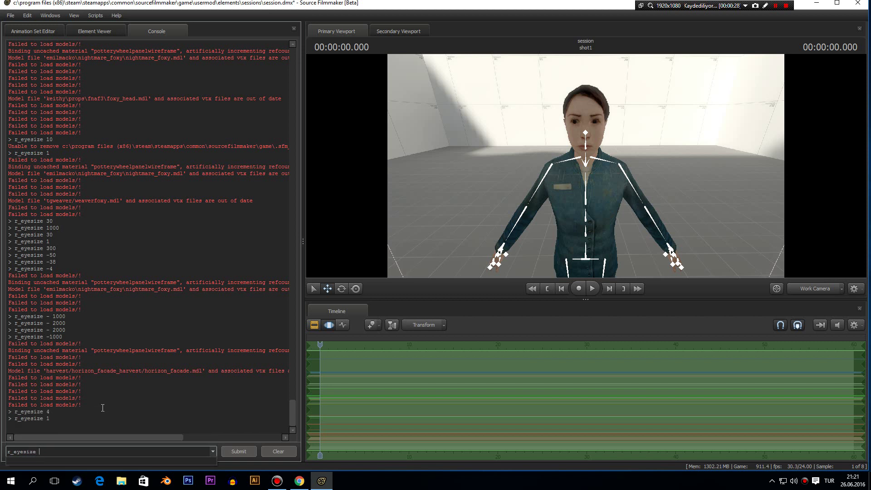
pyautogui.write('100')
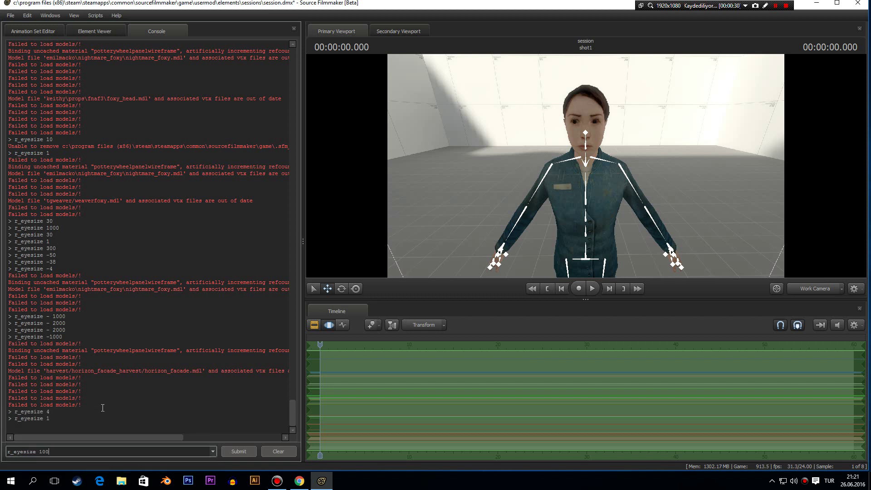
pyautogui.press('BackSpace')
pyautogui.press('BackSpace')
pyautogui.press('BackSpace')
pyautogui.press('Return')
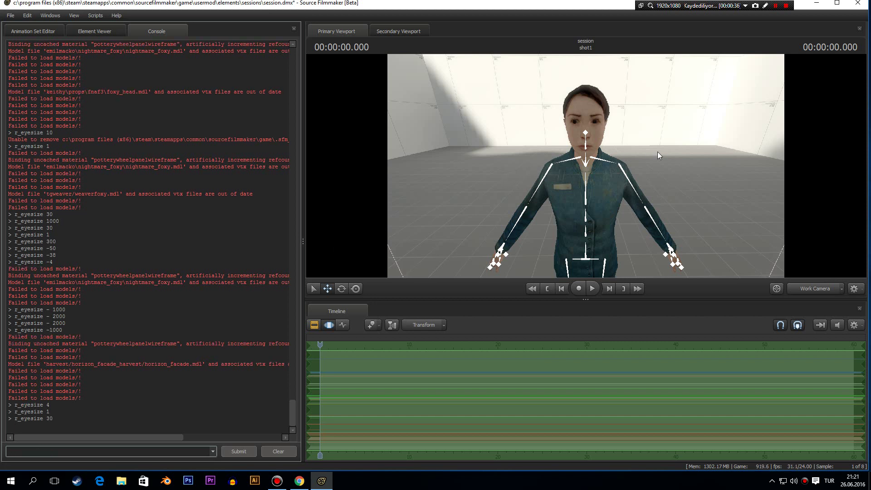
pyautogui.scroll(5, 586, 166)
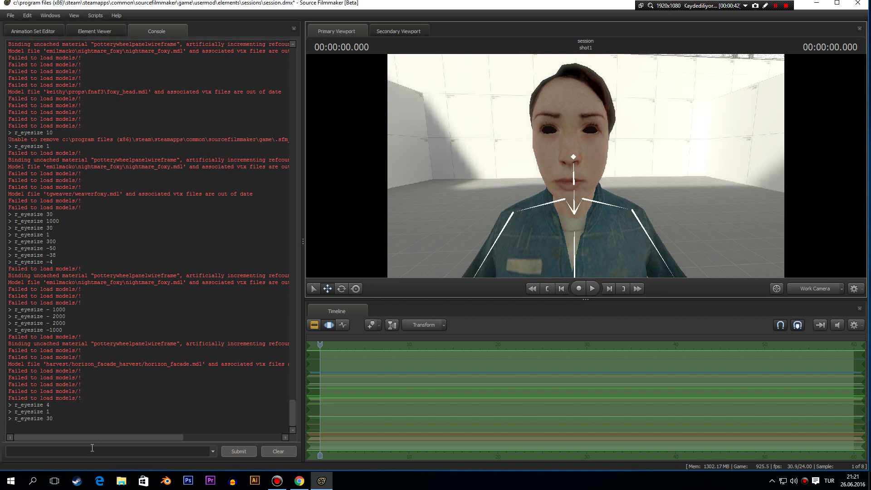
# Run the console command r_eyesize -4 and inspect the character's eyes up close and from an angle
pyautogui.click(92, 448)
pyautogui.write('r')
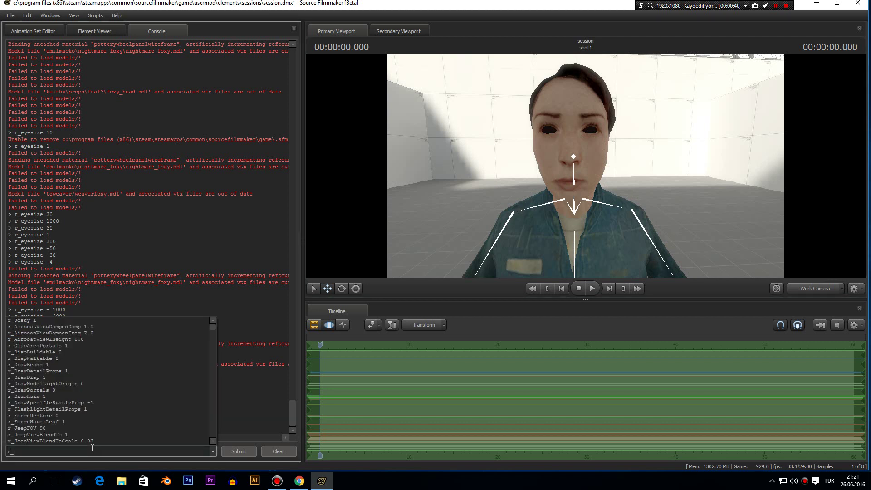
pyautogui.write('_eye')
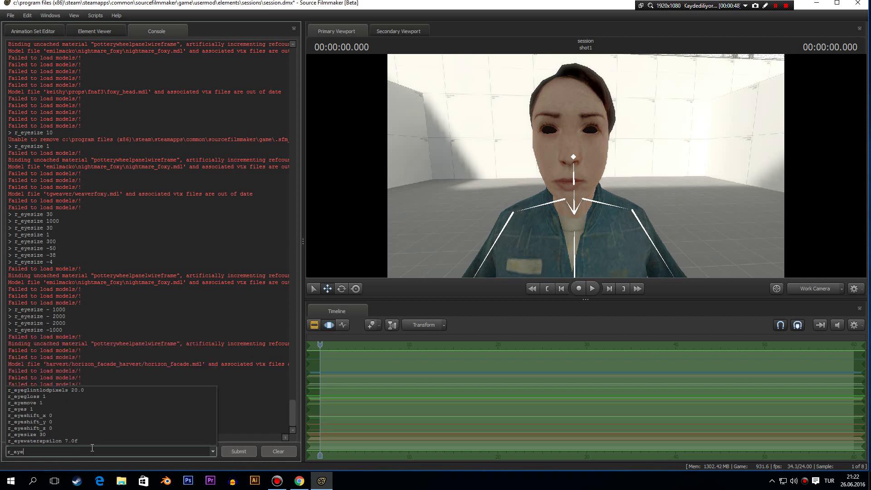
pyautogui.write('size -4')
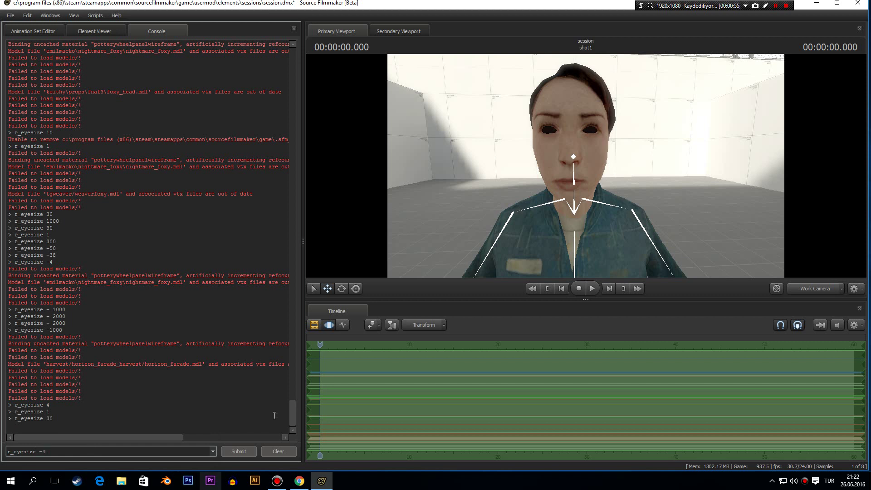
pyautogui.click(251, 454)
pyautogui.click(617, 132)
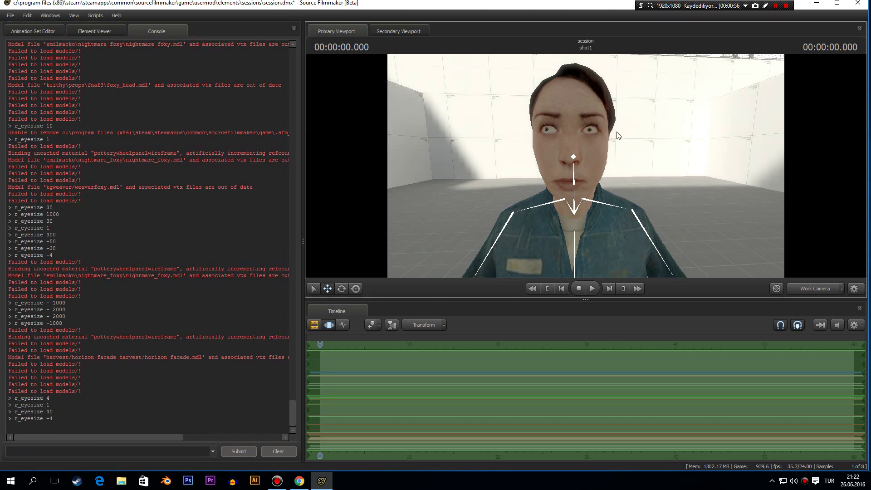
pyautogui.click(644, 137)
pyautogui.press('w')
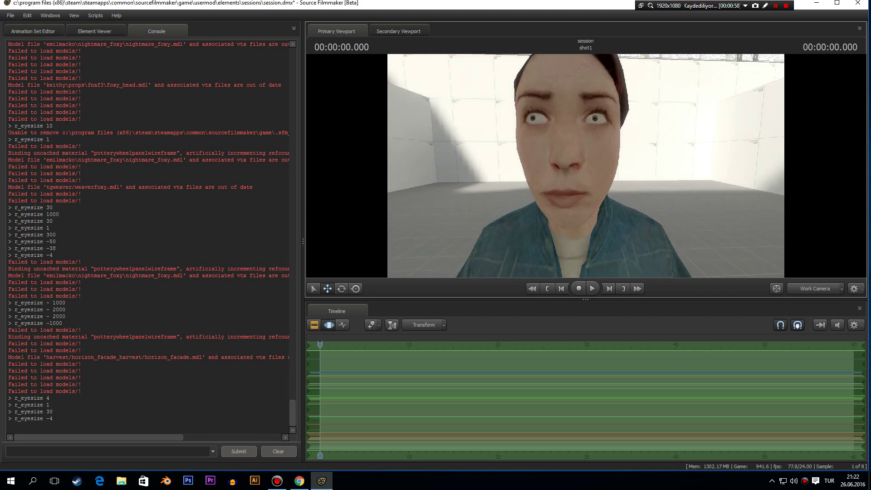
pyautogui.press('s')
pyautogui.press('d')
pyautogui.moveTo(645, 137); pyautogui.dragTo(586, 137)
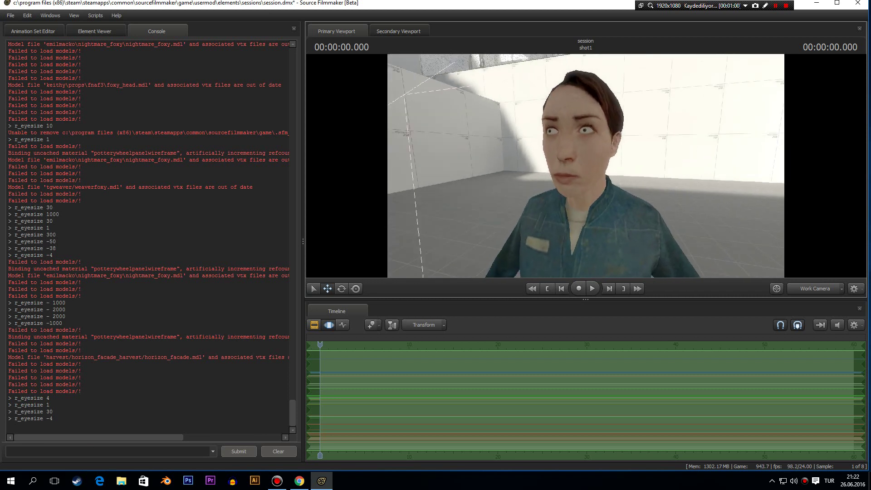
# Select the Eyes controls of female_011 and move the view target to a new position in front of the character to redirect her gaze
pyautogui.click(42, 30)
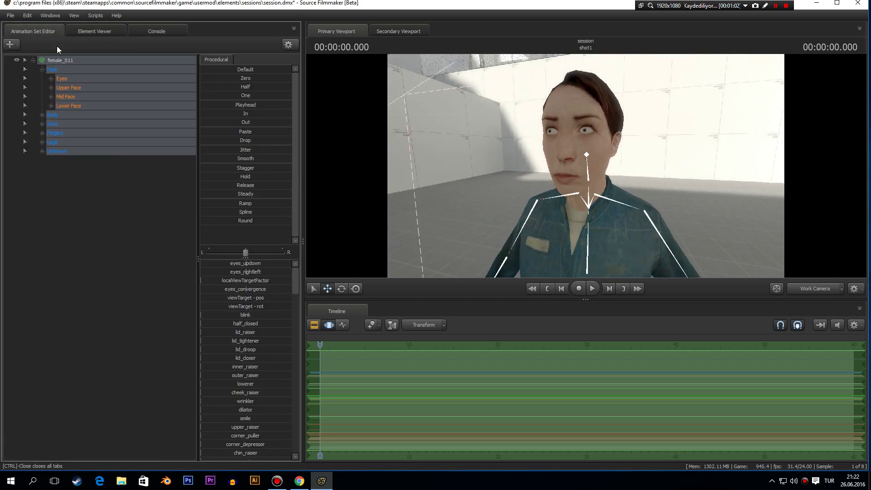
pyautogui.click(91, 78)
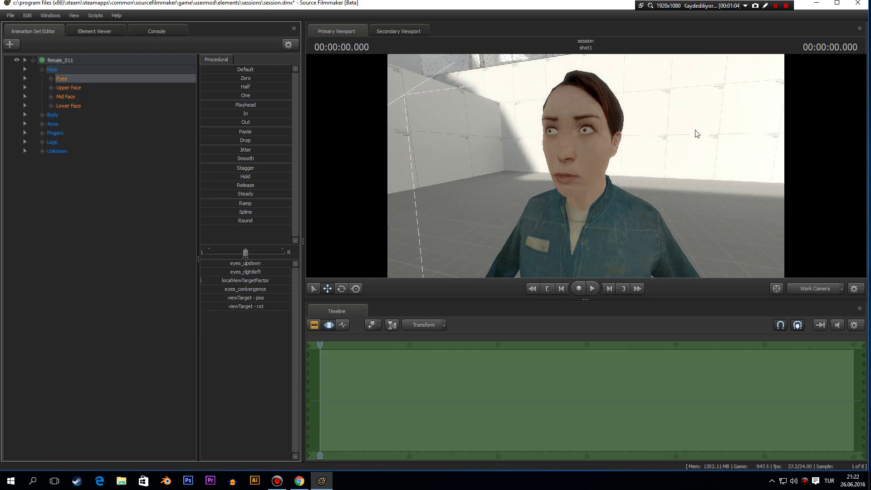
pyautogui.moveTo(694, 132); pyautogui.dragTo(681, 134)
pyautogui.moveTo(567, 194); pyautogui.dragTo(568, 196)
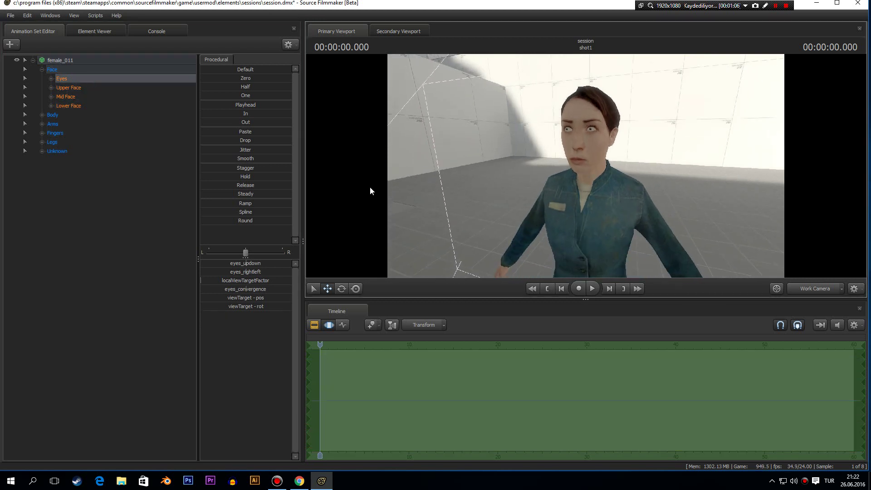
pyautogui.press('s')
pyautogui.moveTo(740, 168); pyautogui.dragTo(585, 166)
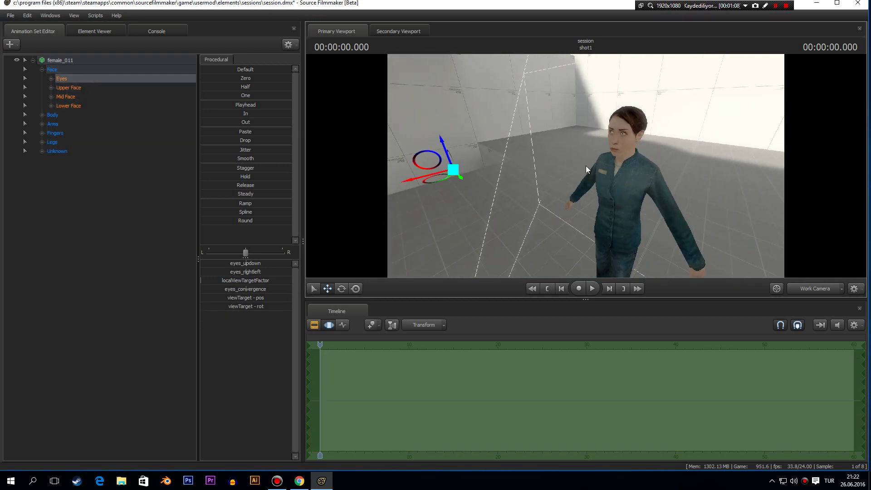
pyautogui.moveTo(689, 165); pyautogui.dragTo(688, 165)
pyautogui.moveTo(525, 177); pyautogui.dragTo(525, 177)
pyautogui.press('w')
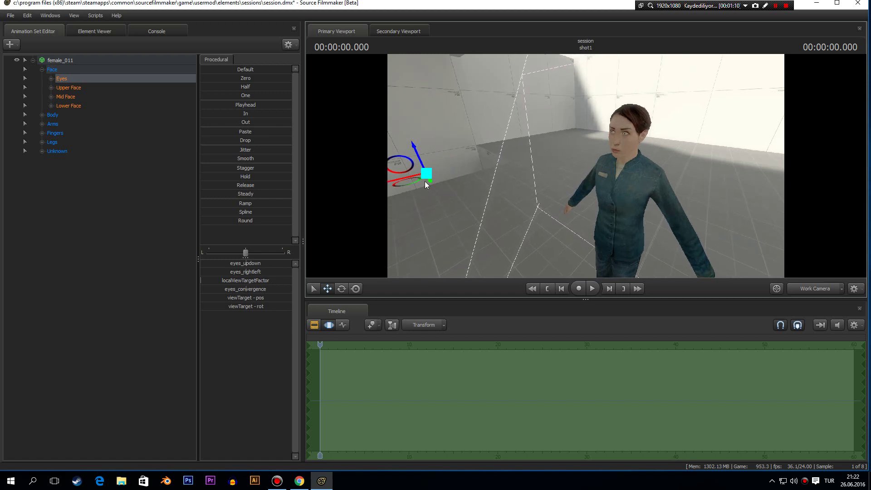
pyautogui.moveTo(425, 181); pyautogui.dragTo(520, 125)
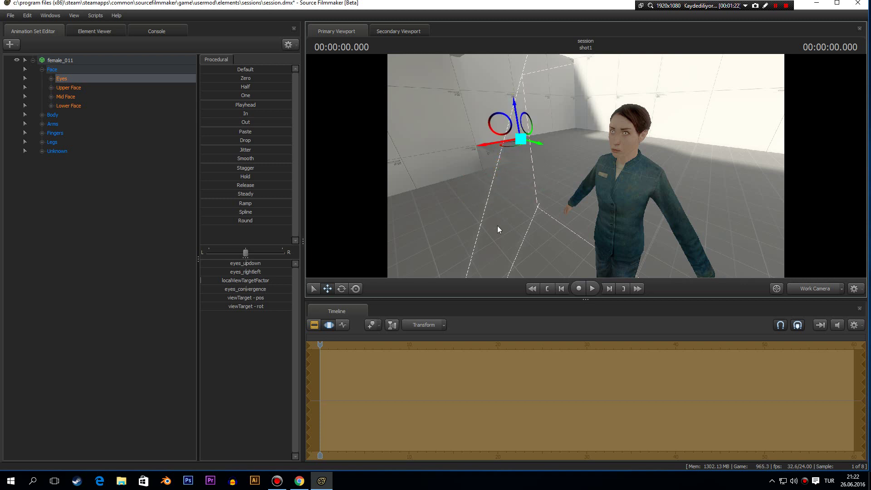
# Examine the character's gaze toward the moved view target from several angles
pyautogui.press('w')
pyautogui.moveTo(497, 226); pyautogui.dragTo(565, 222)
pyautogui.press('s')
pyautogui.press('s')
pyautogui.press('d')
pyautogui.press('w')
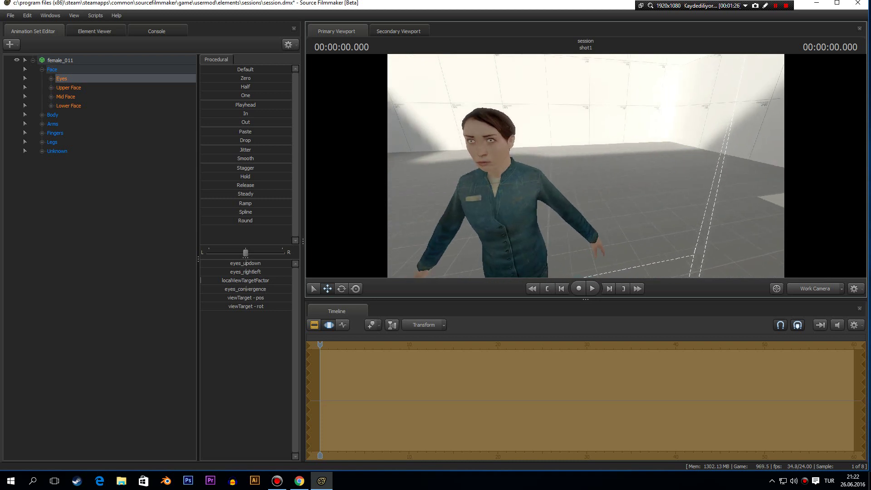
pyautogui.moveTo(481, 181); pyautogui.dragTo(519, 162)
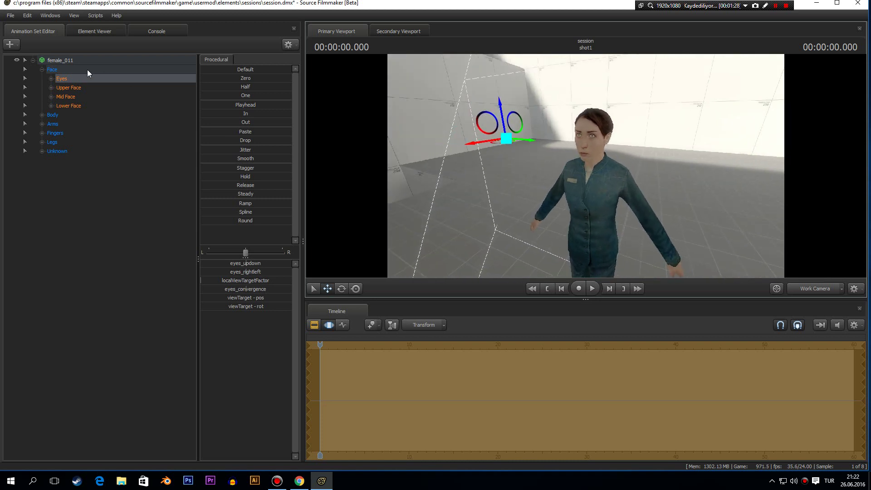
# Delete the female_011 animation set from the shot
pyautogui.click(59, 61)
pyautogui.rightClick(67, 60)
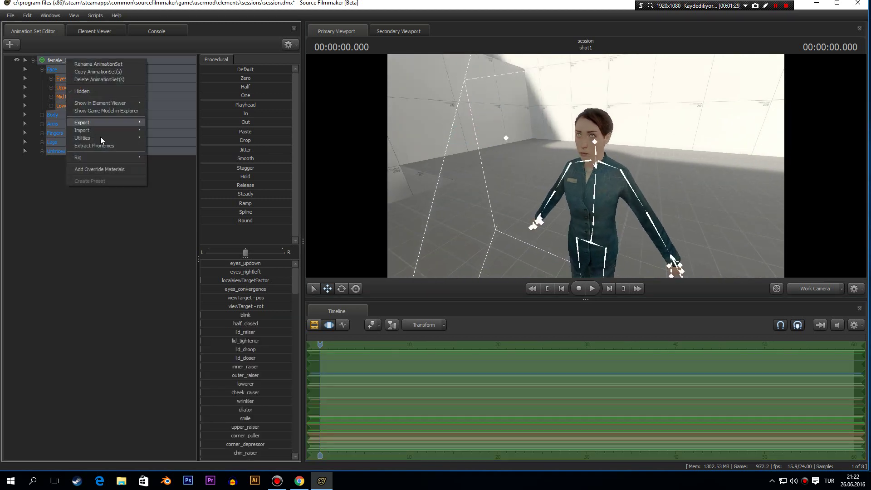
pyautogui.click(91, 79)
# Create an animation set for a new model, filtering for "foxy" and loading splinks\fnaf\foxy\foxy.mdl
pyautogui.click(19, 43)
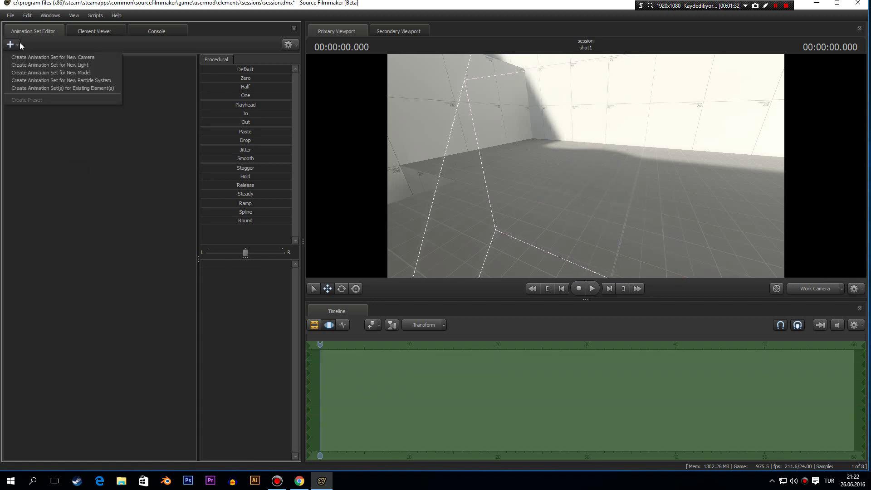
pyautogui.click(37, 72)
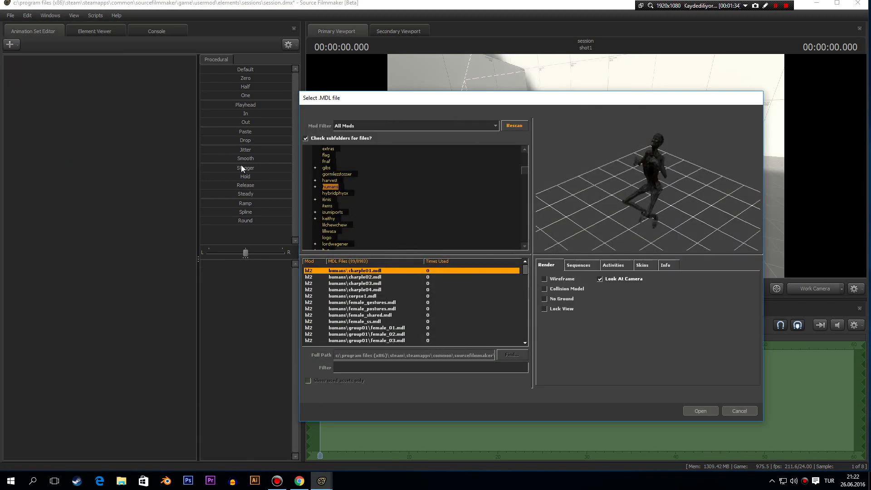
pyautogui.scroll(10, 340, 158)
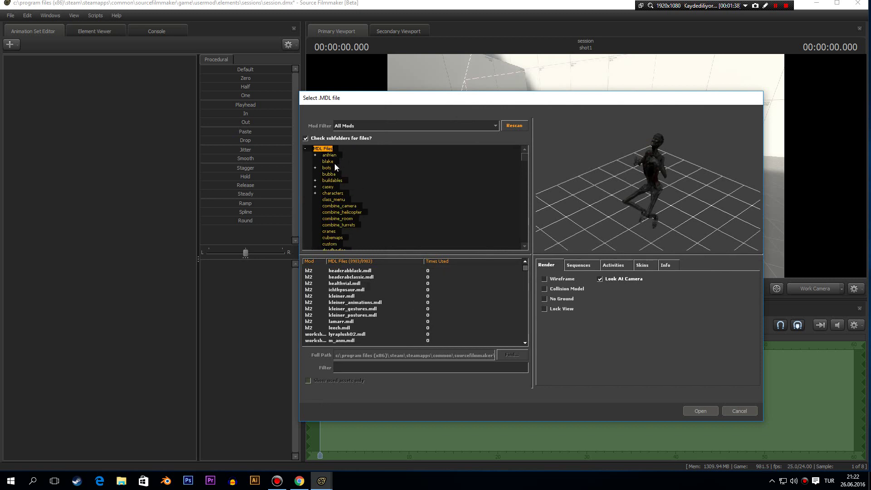
pyautogui.click(361, 367)
pyautogui.write('foxy')
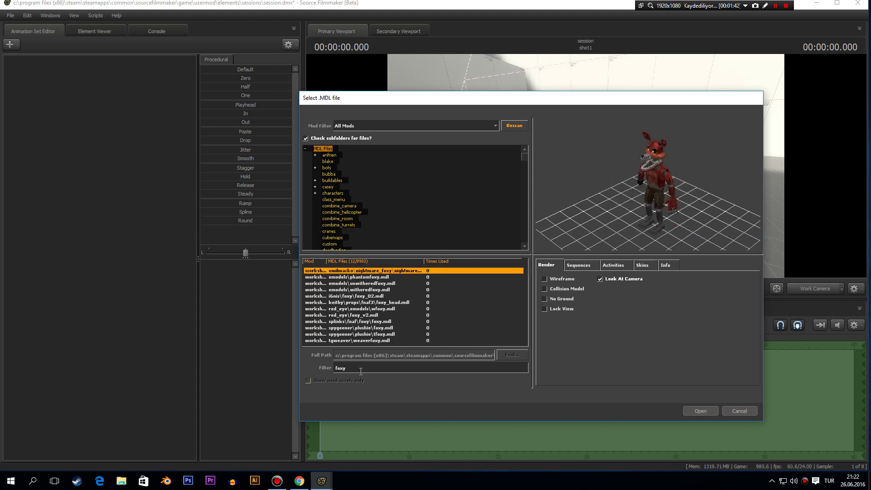
pyautogui.click(372, 334)
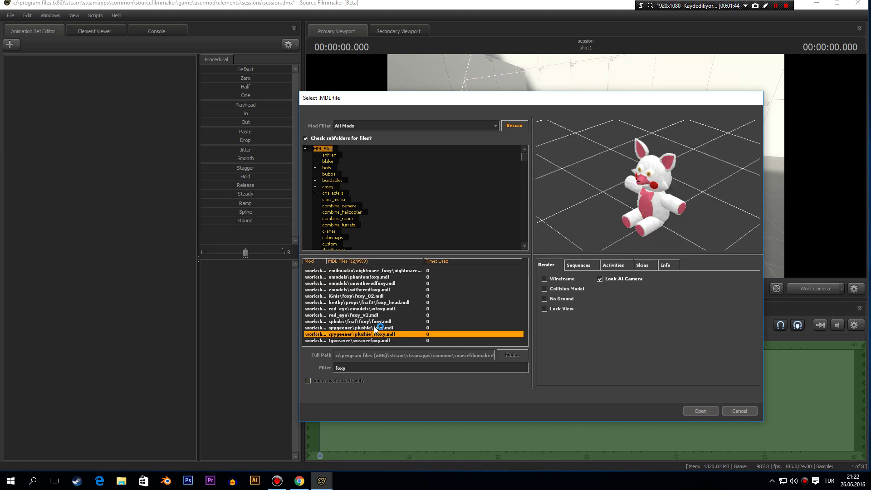
pyautogui.click(375, 327)
pyautogui.click(379, 321)
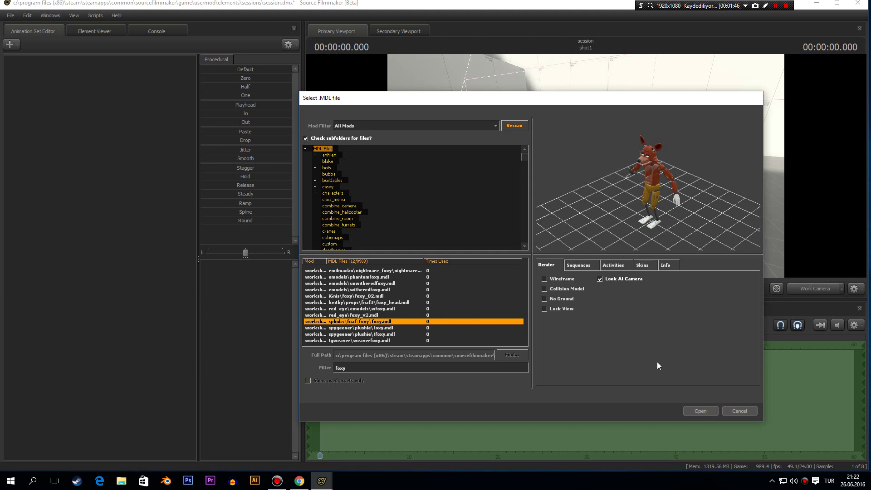
pyautogui.click(704, 415)
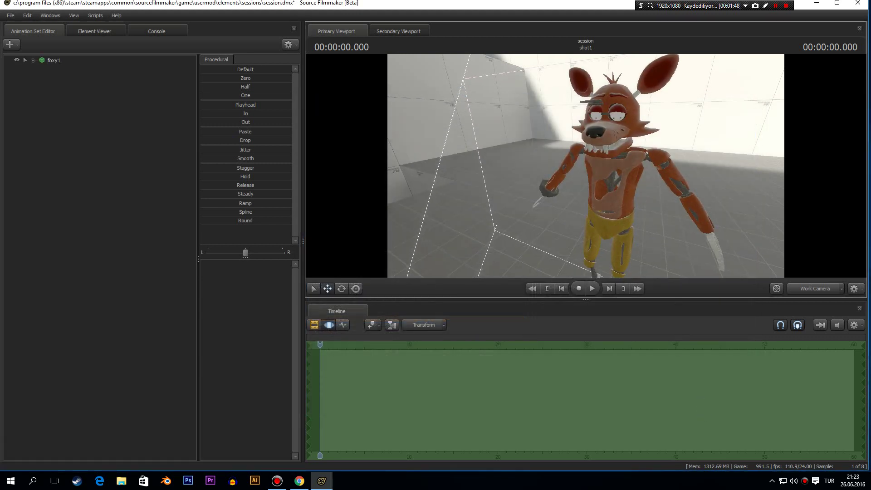
# Frame the Foxy model's face and run the console command r_eyesize 1 to set the eye size
pyautogui.press('w')
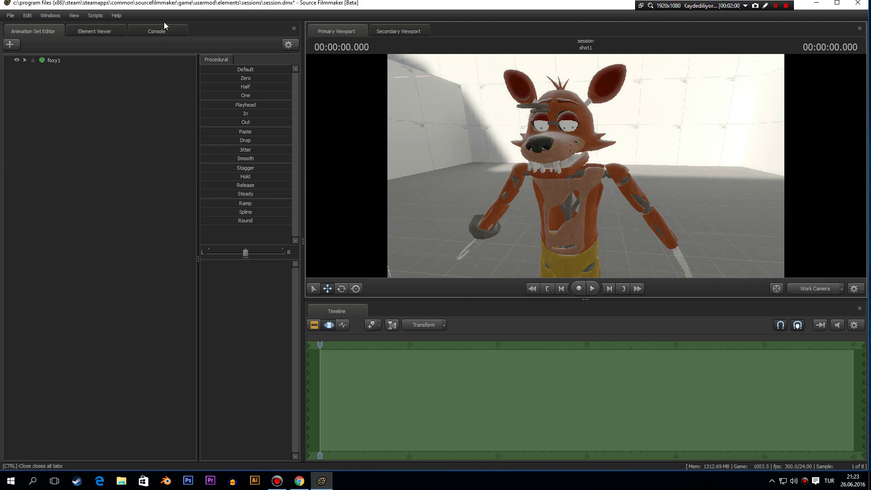
pyautogui.moveTo(701, 142); pyautogui.dragTo(702, 135)
pyautogui.press('w')
pyautogui.press('w')
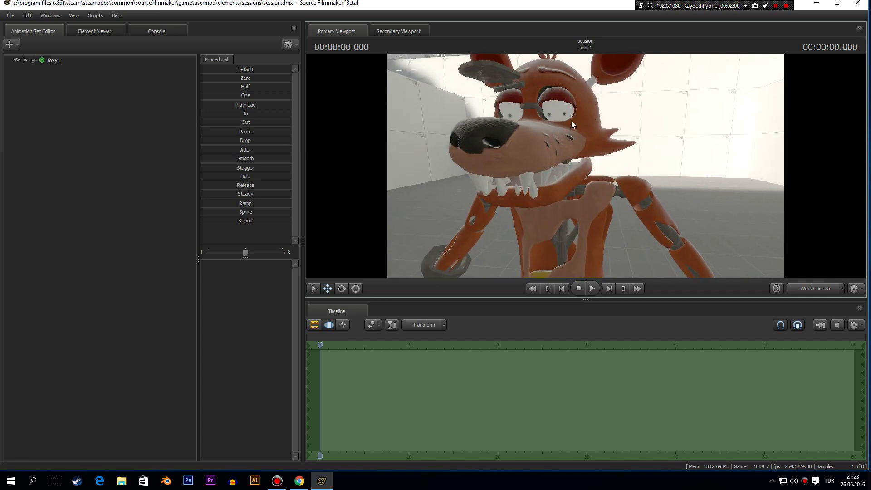
pyautogui.click(168, 35)
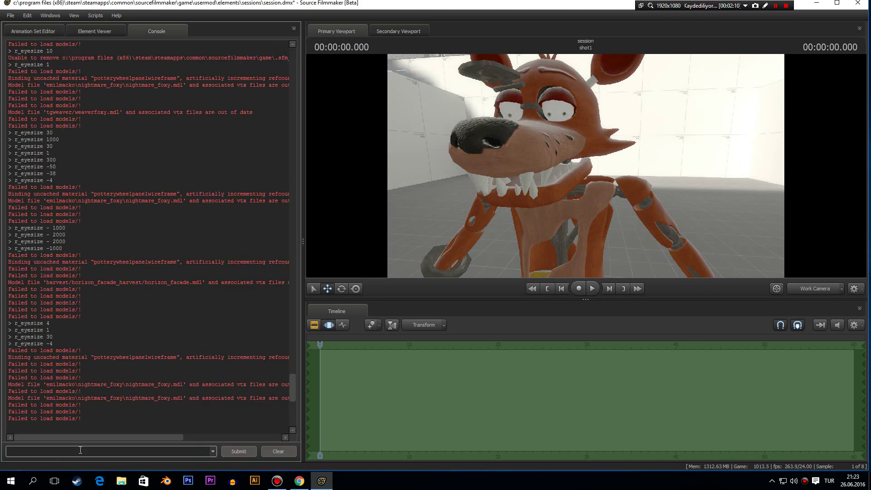
pyautogui.write('r_eyesize 41')
pyautogui.press('Return')
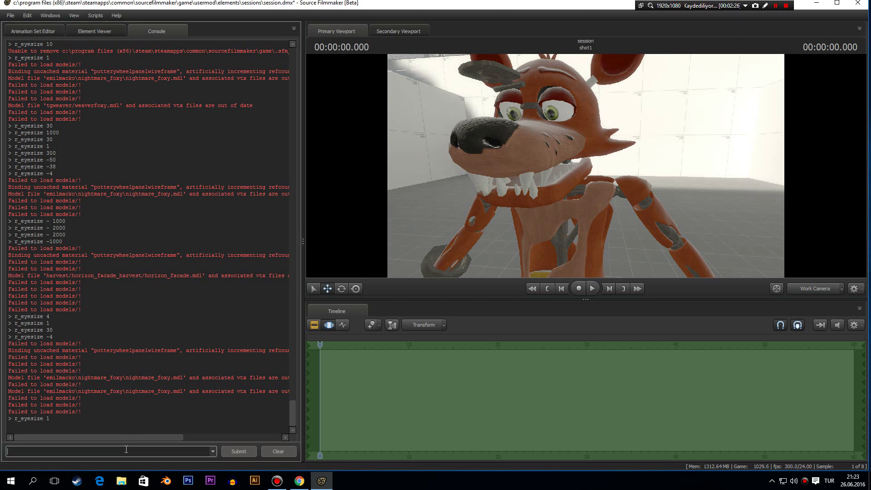
# Run the console command r_eyesize 30 and check Foxy's eyes from farther back
pyautogui.write('r_ey')
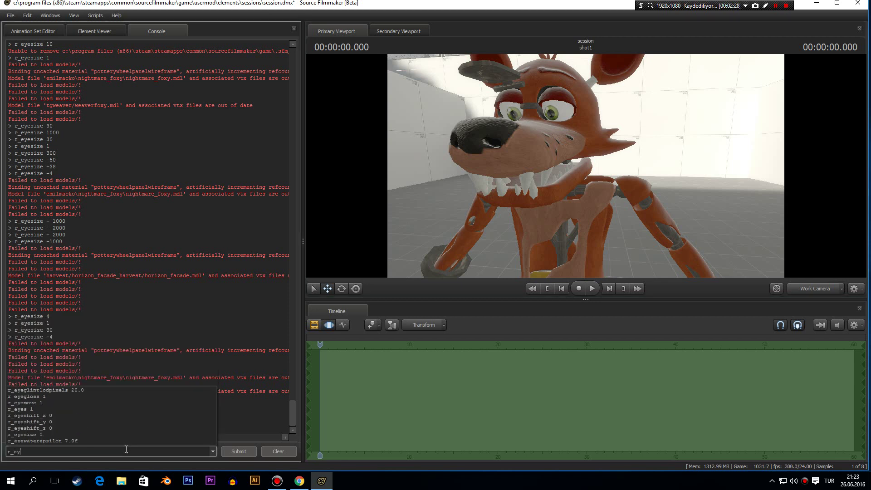
pyautogui.write('esize 3')
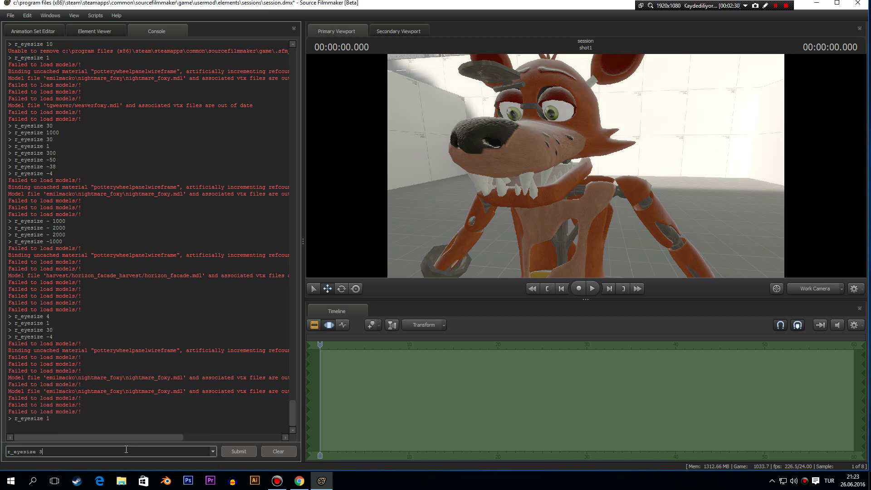
pyautogui.write('0')
pyautogui.press('Return')
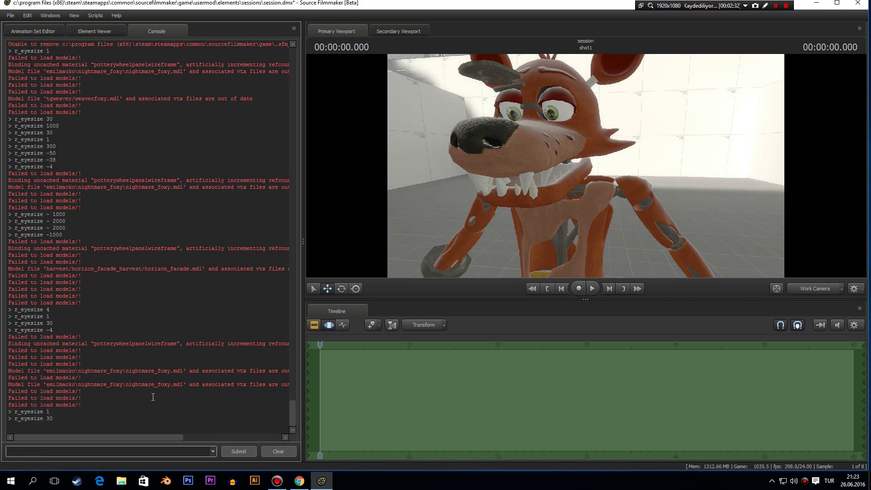
pyautogui.click(586, 169)
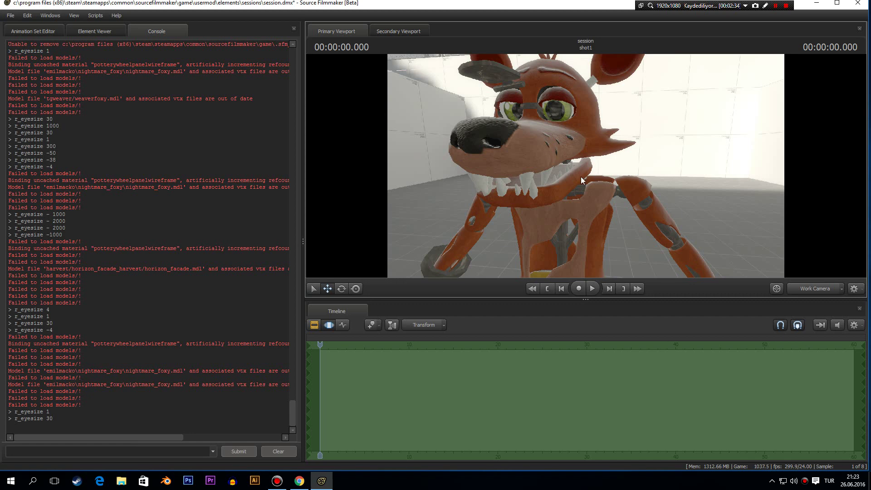
pyautogui.press('s')
pyautogui.moveTo(585, 166); pyautogui.dragTo(608, 166)
pyautogui.press('s')
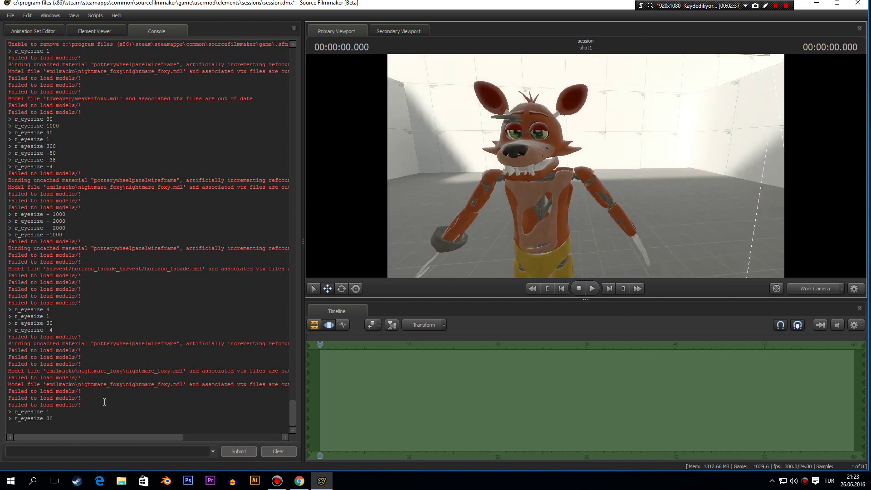
# Run the console command r_eyesize 1000 to enlarge Foxy's eyes further
pyautogui.click(29, 452)
pyautogui.write('r_eyesize 4')
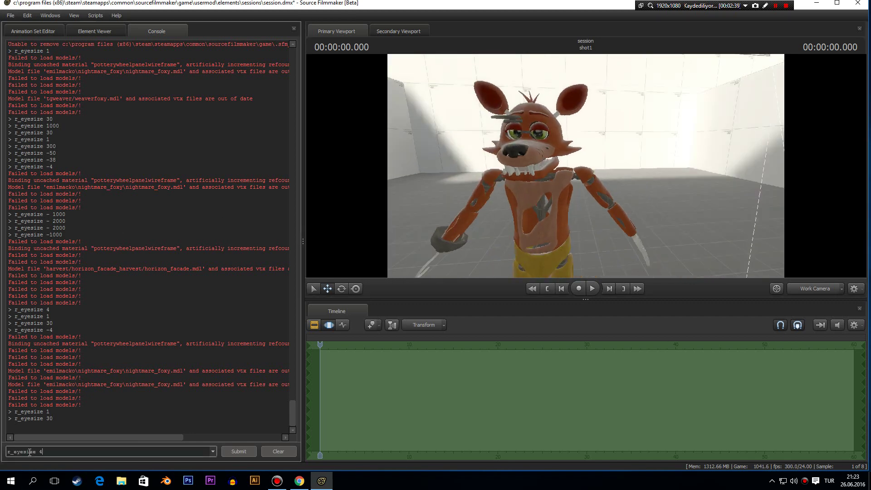
pyautogui.press('BackSpace')
pyautogui.write('1000')
pyautogui.press('Return')
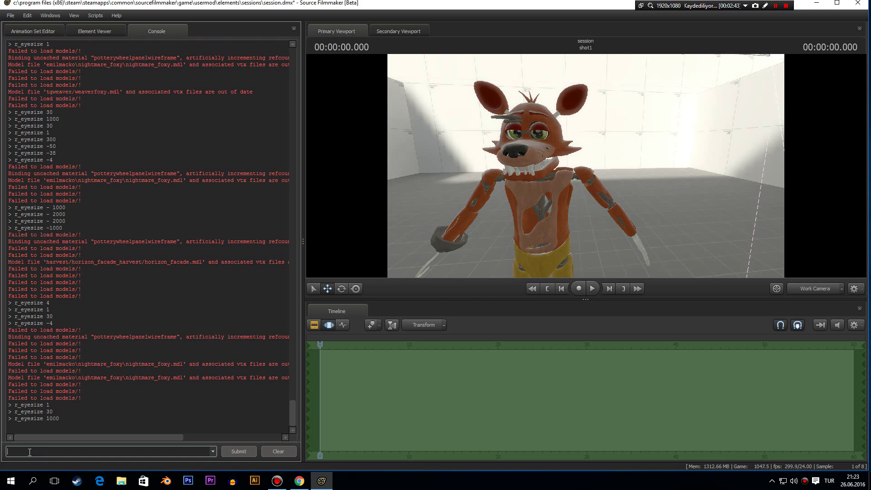
pyautogui.click(522, 157)
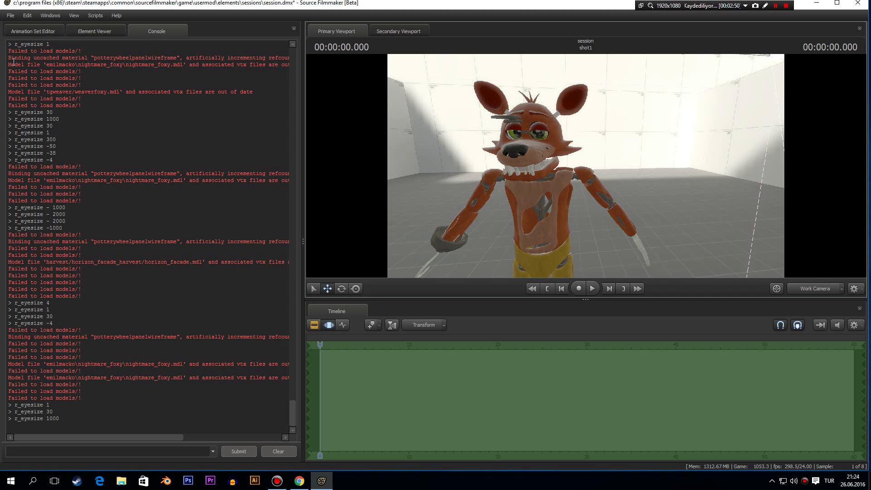
# Select the Eyes controls of the foxy1 animation set and move the view target in front of Foxy's upper chest
pyautogui.click(30, 31)
pyautogui.click(46, 59)
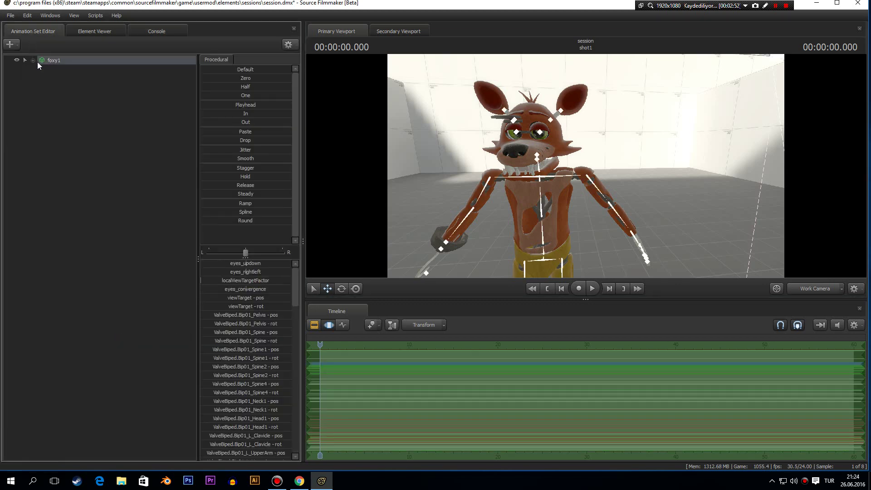
pyautogui.click(26, 60)
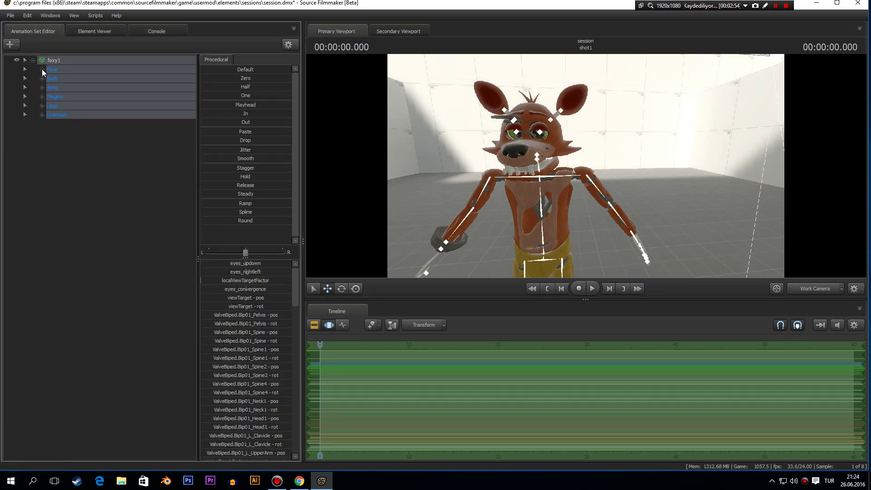
pyautogui.click(63, 79)
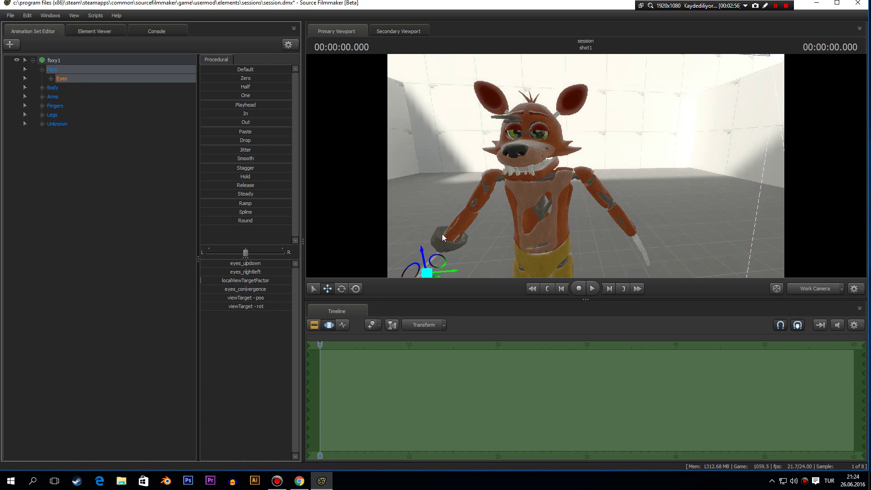
pyautogui.moveTo(429, 250); pyautogui.dragTo(543, 179)
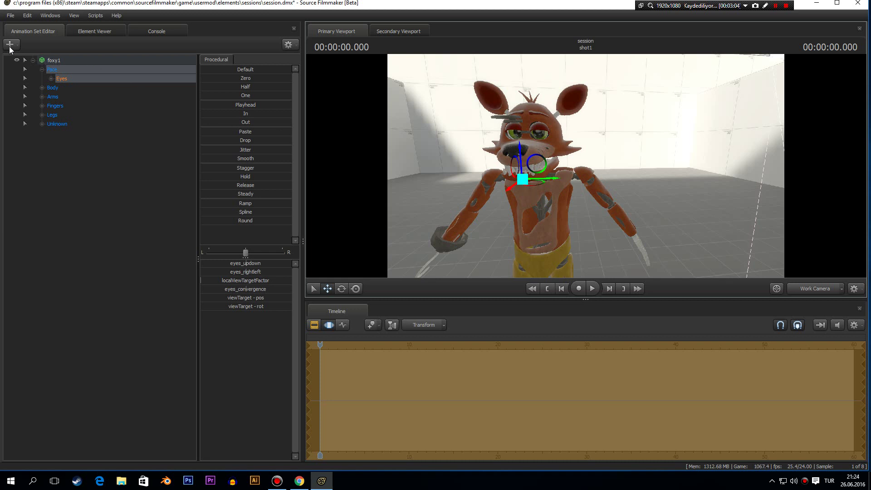
# Run the console command r_eyesize 100 and move the view target out beside Foxy's hooked arm
pyautogui.click(169, 32)
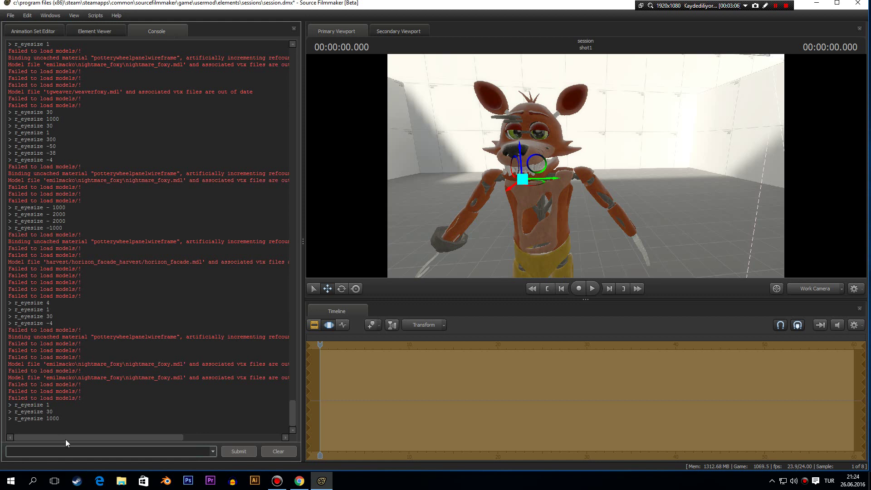
pyautogui.write('r_eyesize 4')
pyautogui.write('0')
pyautogui.press('Return')
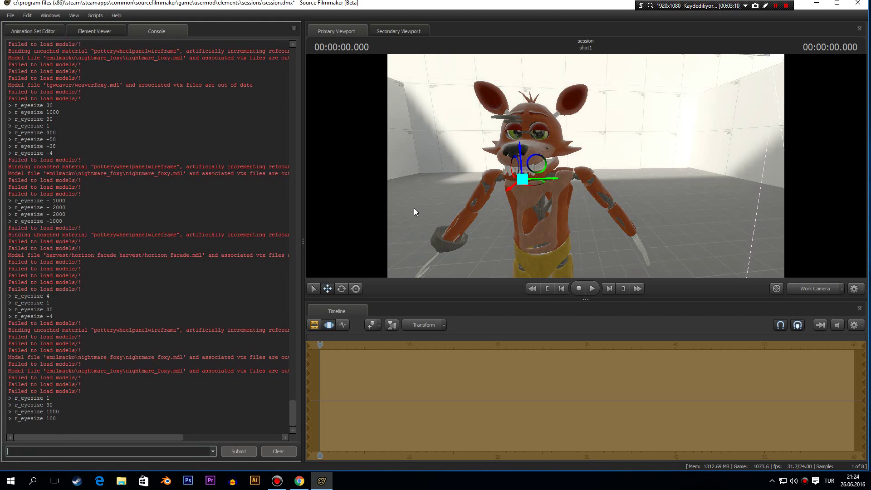
pyautogui.moveTo(556, 184); pyautogui.dragTo(490, 165)
pyautogui.moveTo(457, 198)
pyautogui.mouseDown()
pyautogui.moveTo(391, 213)
pyautogui.moveTo(450, 211)
pyautogui.mouseUp()
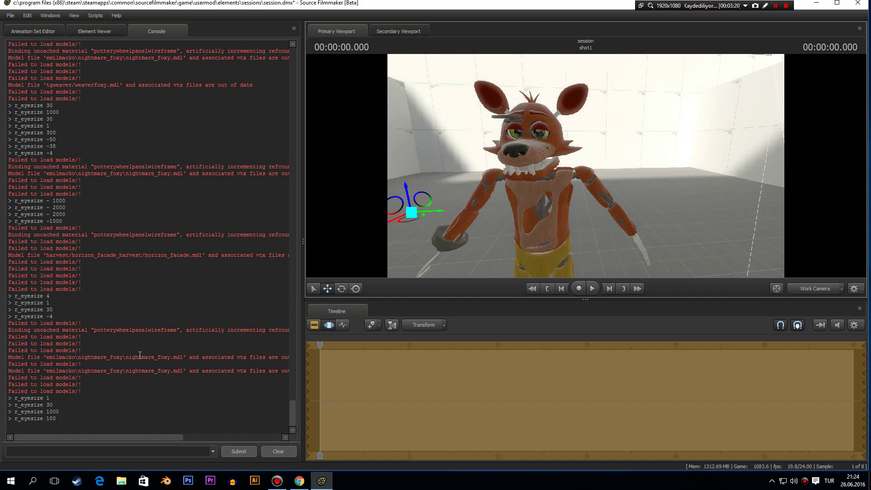
# Run the console command r_eyesize 20 to reduce Foxy's eye size
pyautogui.click(73, 452)
pyautogui.press('Up')
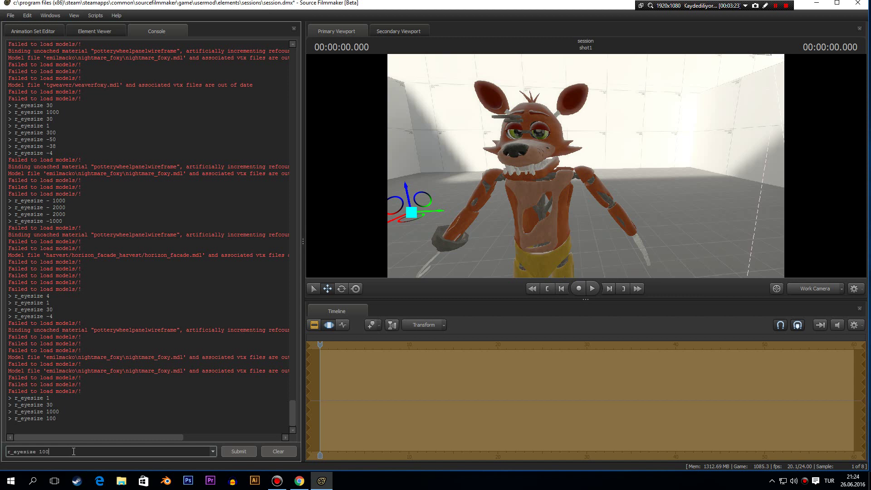
pyautogui.press('BackSpace')
pyautogui.press('BackSpace')
pyautogui.press('BackSpace')
pyautogui.write('20')
pyautogui.press('Return')
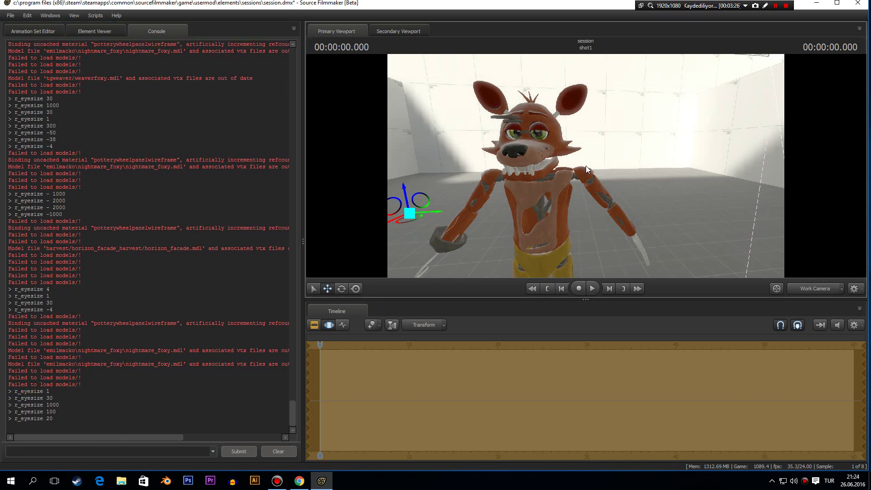
# Move the view target across Foxy's torso and over toward the opposite shoulder to test the gaze
pyautogui.click(522, 191)
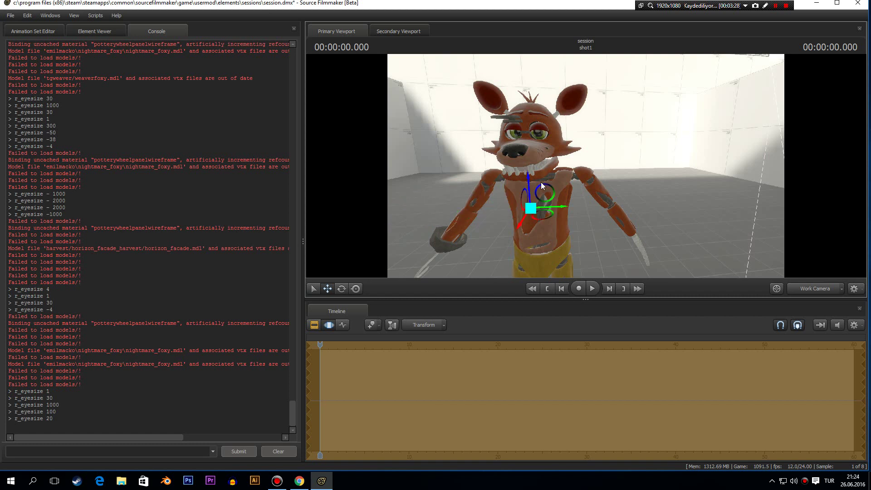
pyautogui.moveTo(477, 202); pyautogui.dragTo(502, 209)
pyautogui.moveTo(558, 198); pyautogui.dragTo(535, 185)
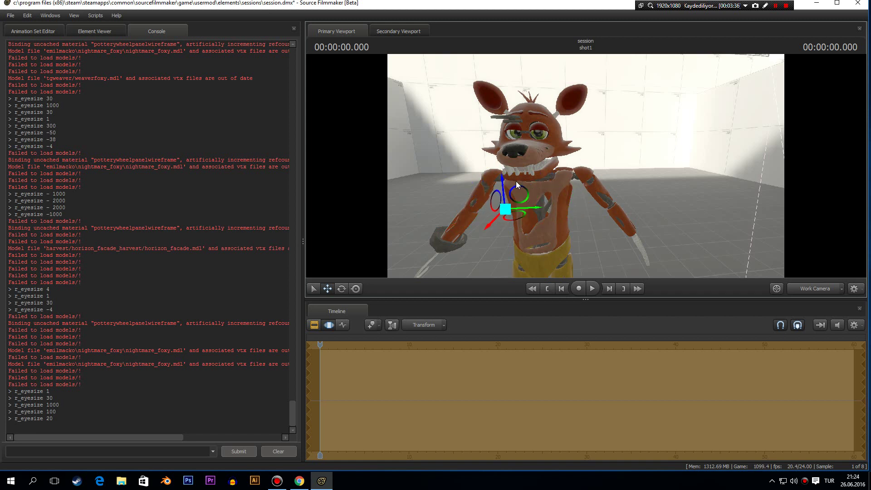
pyautogui.moveTo(498, 213); pyautogui.dragTo(584, 188)
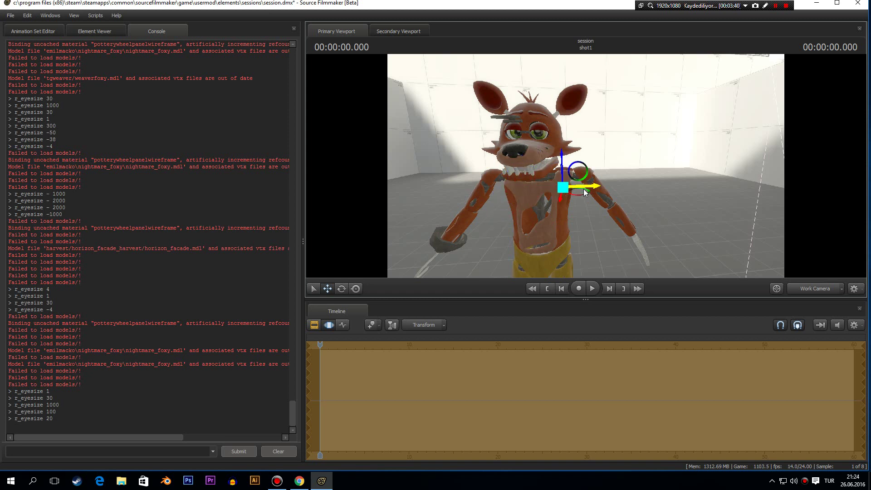
# View Foxy from the side and shift the view target along its forward axis in front of the face
pyautogui.moveTo(618, 157); pyautogui.dragTo(440, 164)
pyautogui.press('w')
pyautogui.press('d')
pyautogui.moveTo(531, 175); pyautogui.dragTo(497, 183)
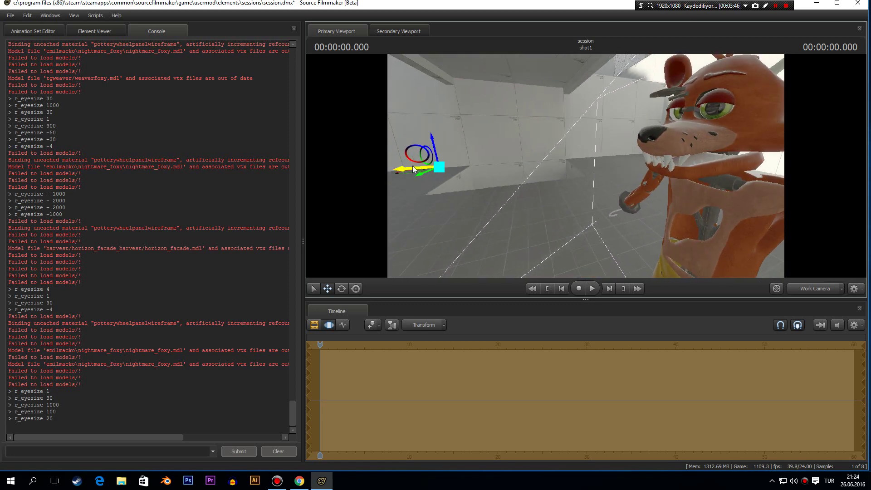
pyautogui.moveTo(413, 167); pyautogui.dragTo(461, 159)
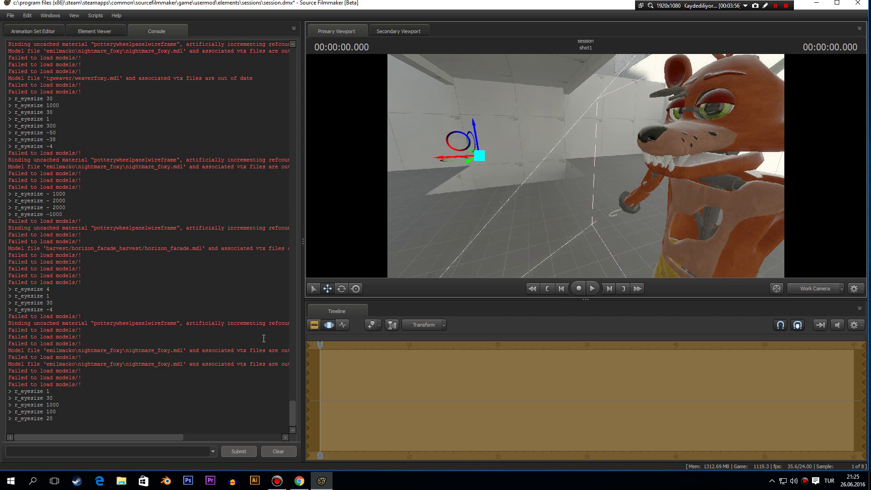
# Run the console command r_eyesize 1000 and move the view target up and closer to Foxy's face
pyautogui.click(153, 453)
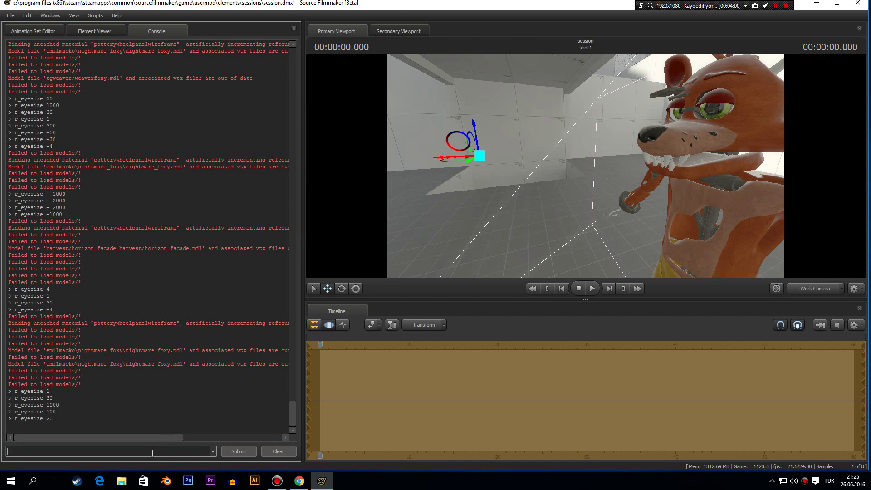
pyautogui.press('Up')
pyautogui.write('1')
pyautogui.press('BackSpace')
pyautogui.write('1000')
pyautogui.press('Return')
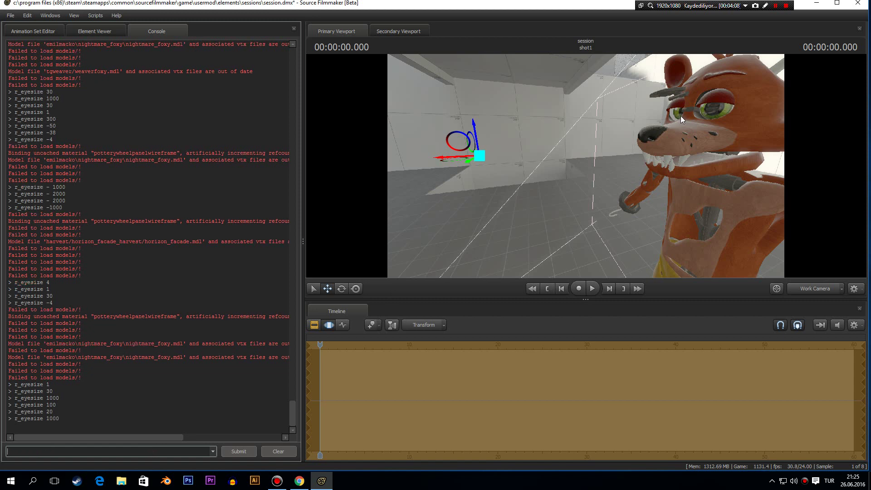
pyautogui.moveTo(471, 159); pyautogui.dragTo(505, 113)
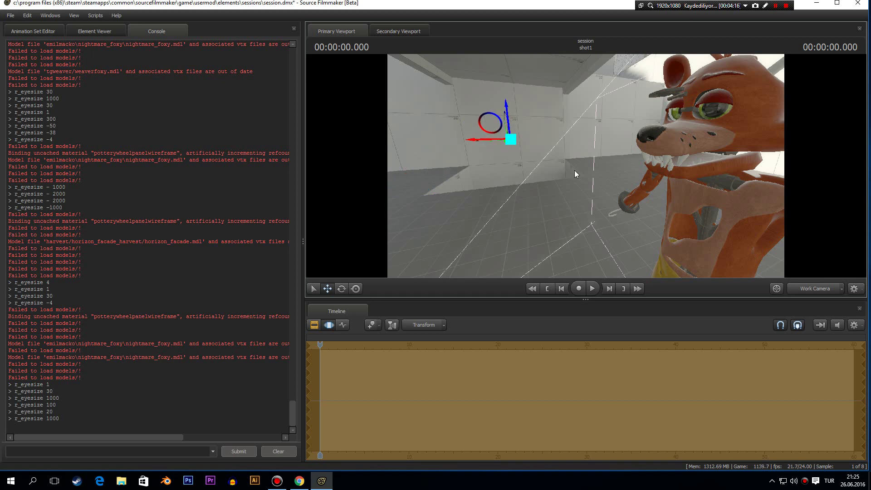
pyautogui.moveTo(574, 170); pyautogui.dragTo(649, 171)
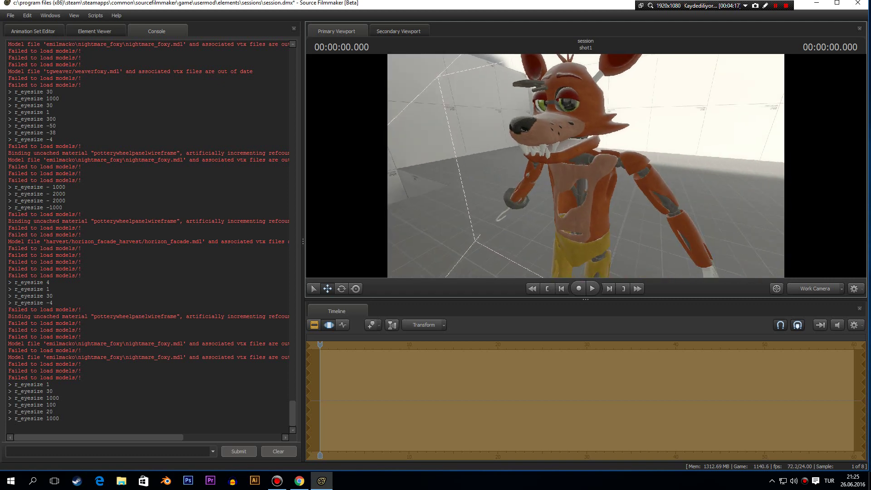
# Run the console command r_eyesize 1 and check Foxy's eyes from the front
pyautogui.click(116, 449)
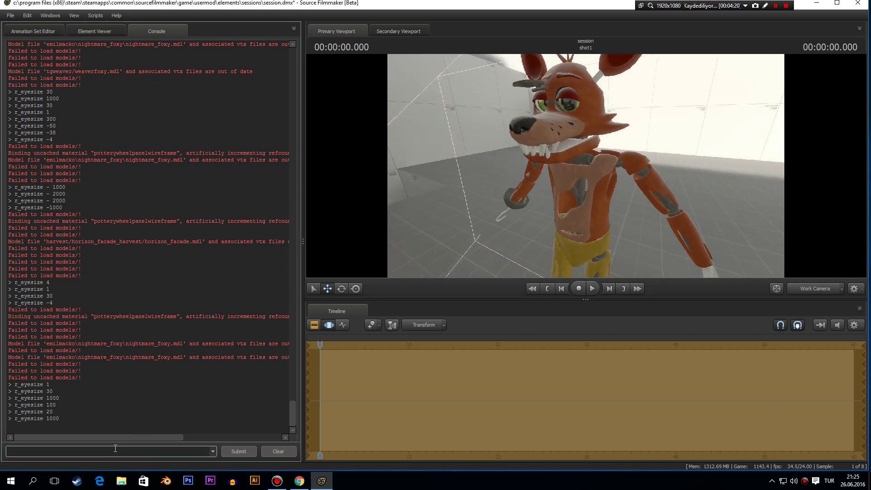
pyautogui.write('s')
pyautogui.press('BackSpace')
pyautogui.write('r_')
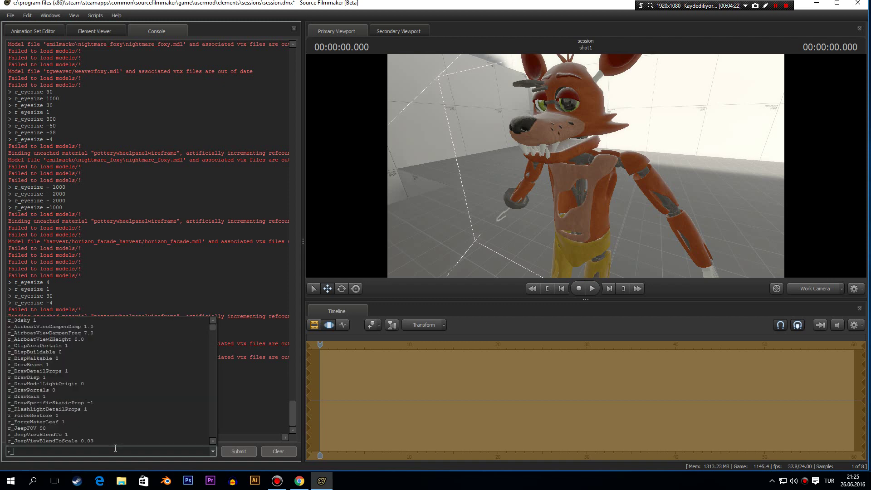
pyautogui.write('s')
pyautogui.press('BackSpace')
pyautogui.write('eyesize ')
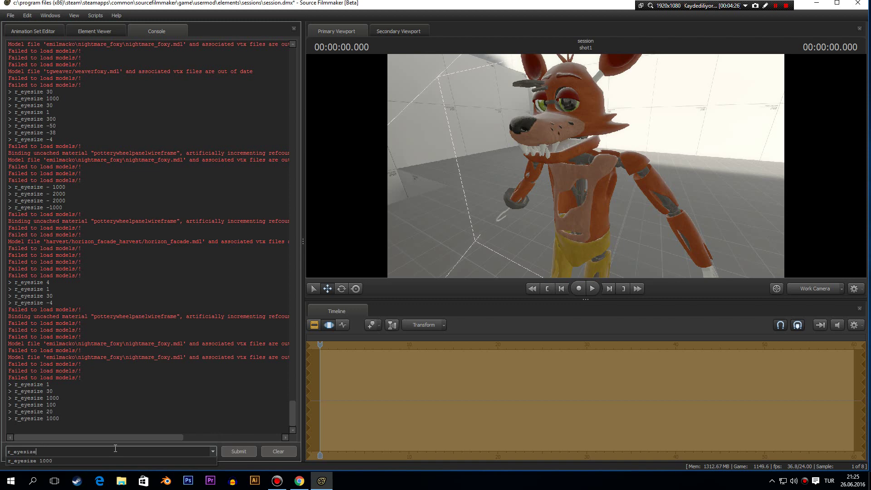
pyautogui.write('1')
pyautogui.press('Return')
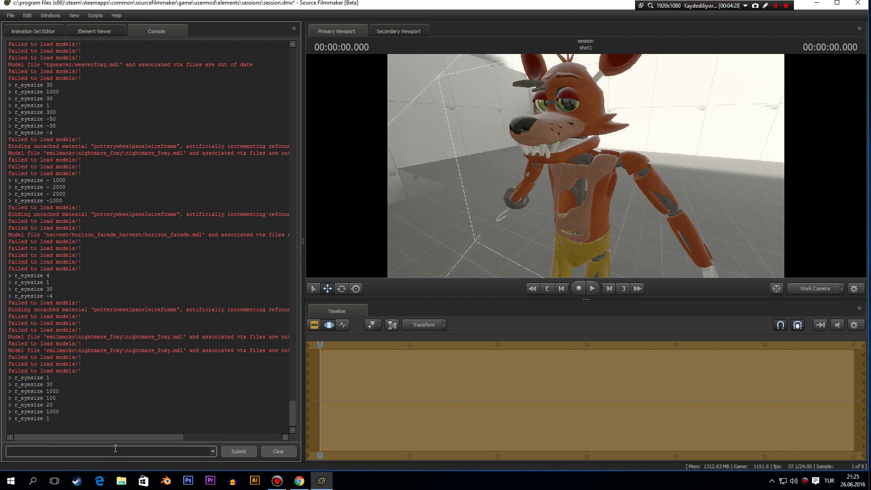
pyautogui.click(441, 175)
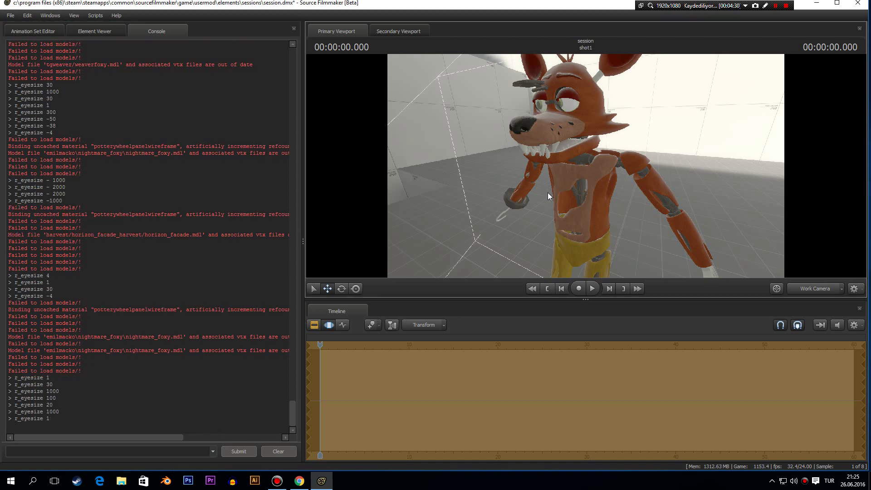
pyautogui.moveTo(548, 192); pyautogui.dragTo(491, 218)
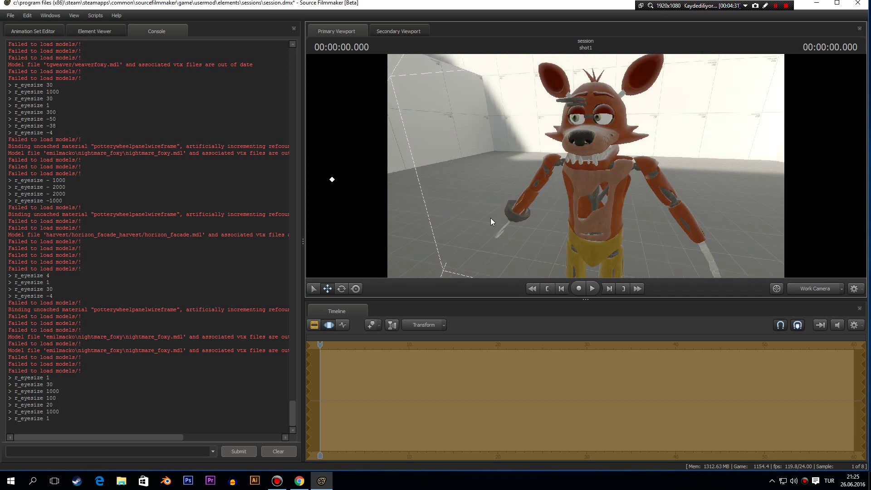
# Run the console command r_eyesize 0 to set Foxy's eyes to the smallest tested size
pyautogui.click(53, 451)
pyautogui.write('r_eyesize 20')
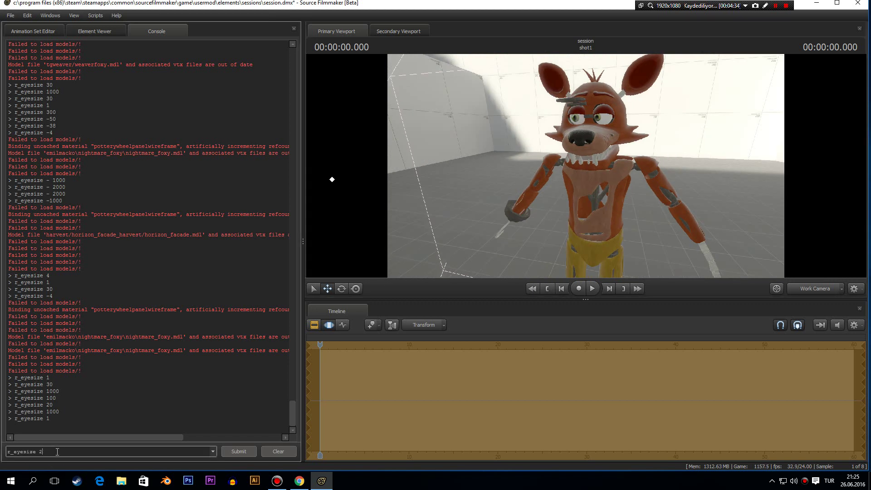
pyautogui.press('BackSpace')
pyautogui.write('0')
pyautogui.press('Return')
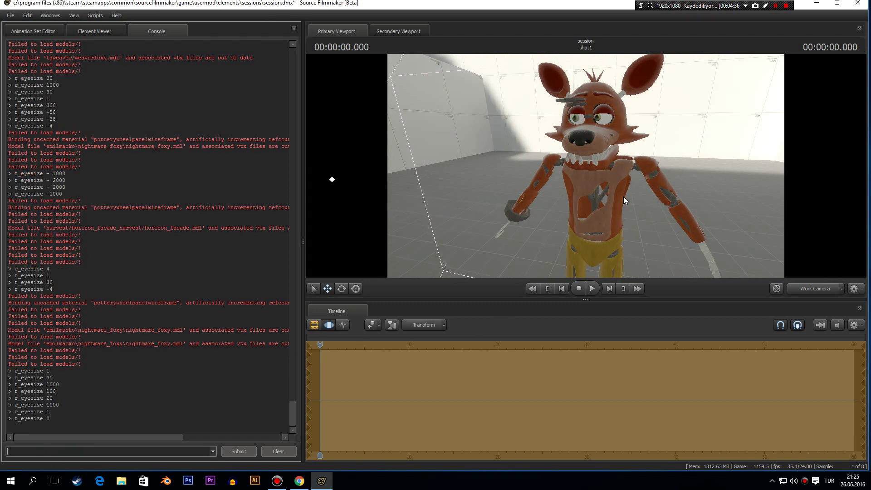
pyautogui.click(586, 165)
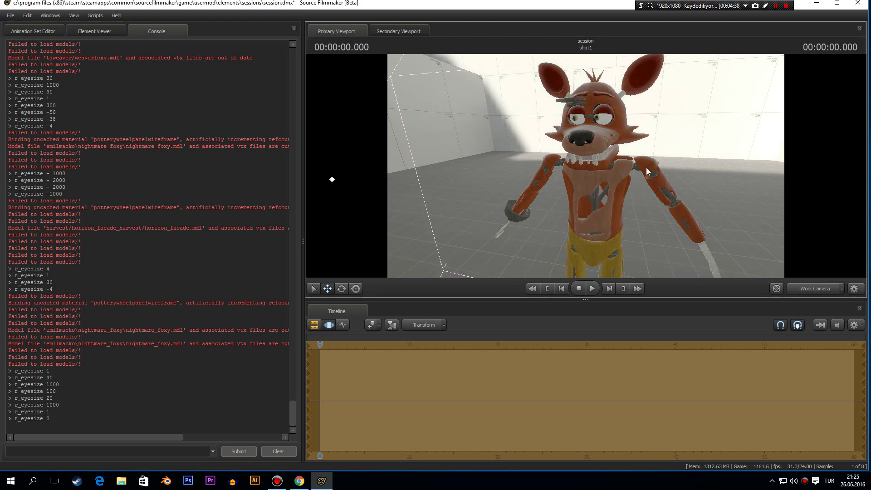
# Move the view target from the far side to in front of Foxy, near the shoulder of the hooked arm
pyautogui.moveTo(646, 167); pyautogui.dragTo(587, 165)
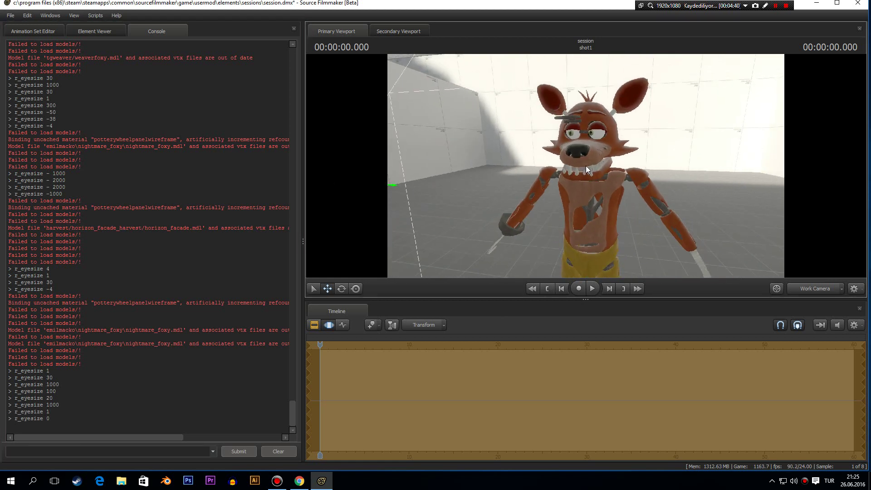
pyautogui.press('s')
pyautogui.moveTo(436, 181); pyautogui.dragTo(614, 178)
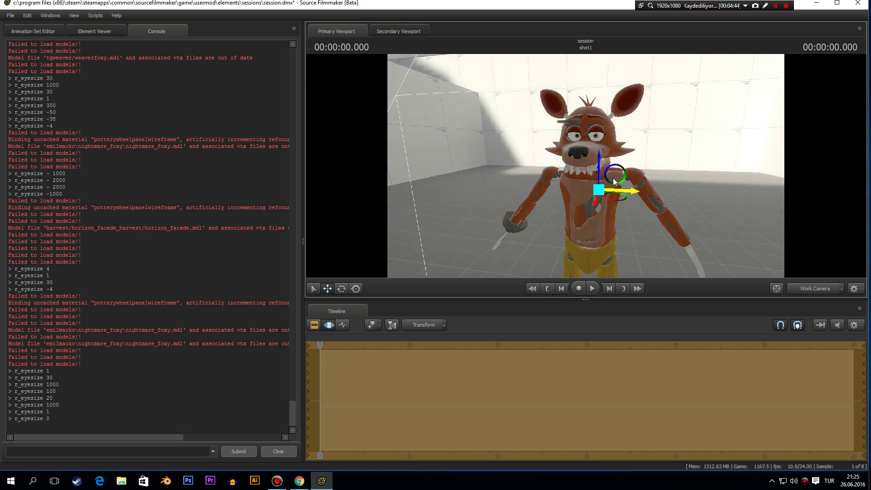
pyautogui.moveTo(536, 213); pyautogui.dragTo(538, 213)
pyautogui.moveTo(579, 187); pyautogui.dragTo(579, 179)
pyautogui.press('w')
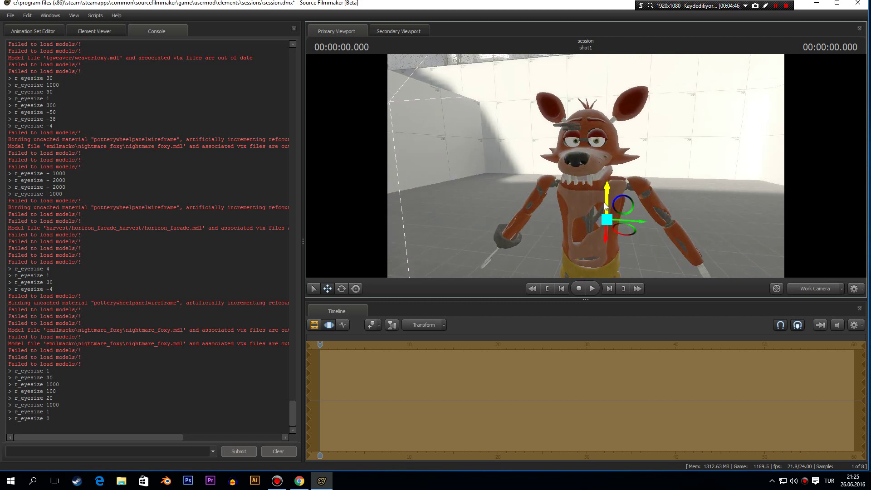
pyautogui.moveTo(605, 206); pyautogui.dragTo(554, 205)
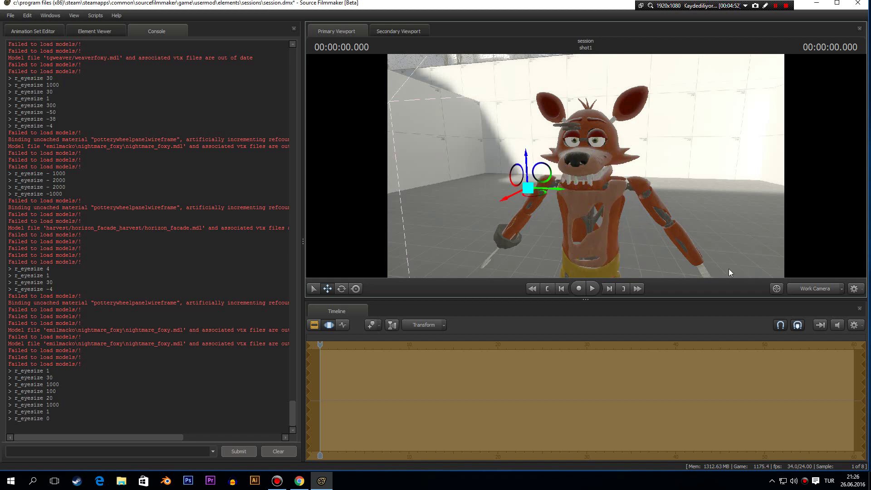